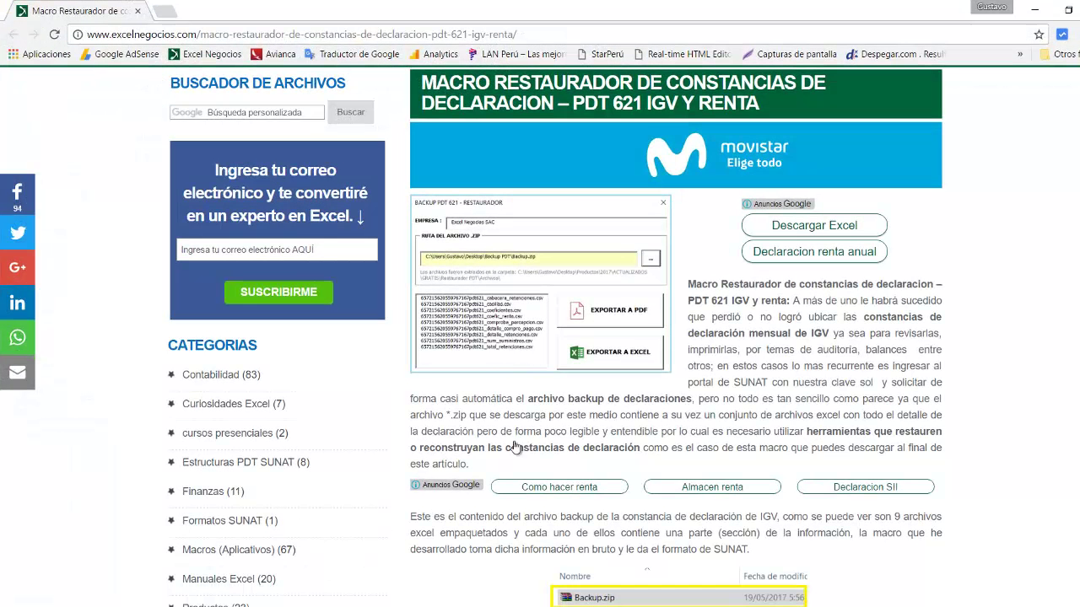
Highlight the excelnegocios.com address, then scroll the PDT 621 article toward DESCARGA EL ARCHIVO
scroll(592, 233, "up", 1)
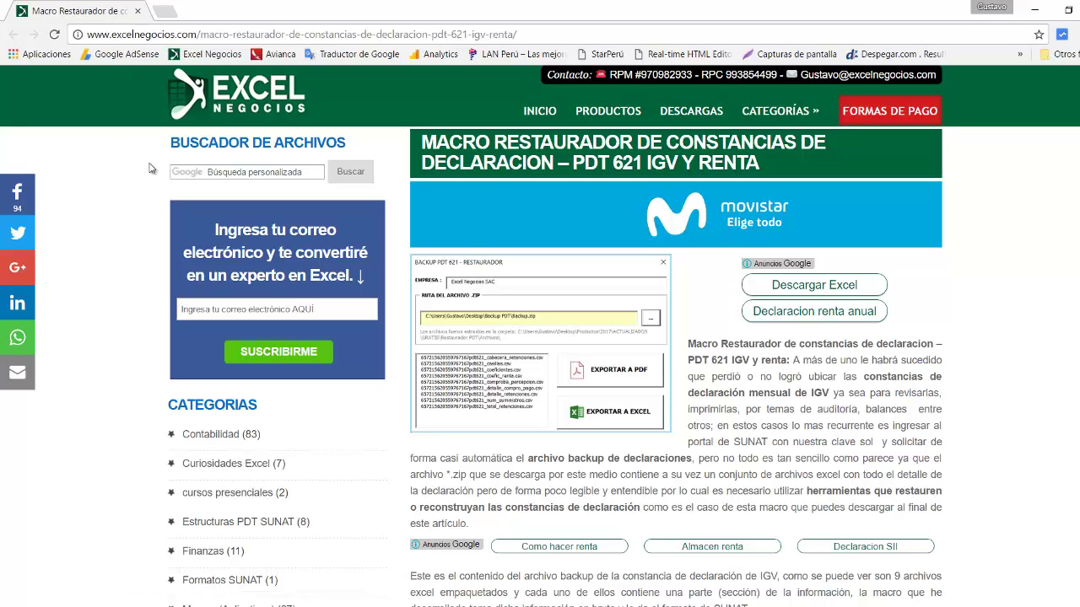
double_click(192, 34)
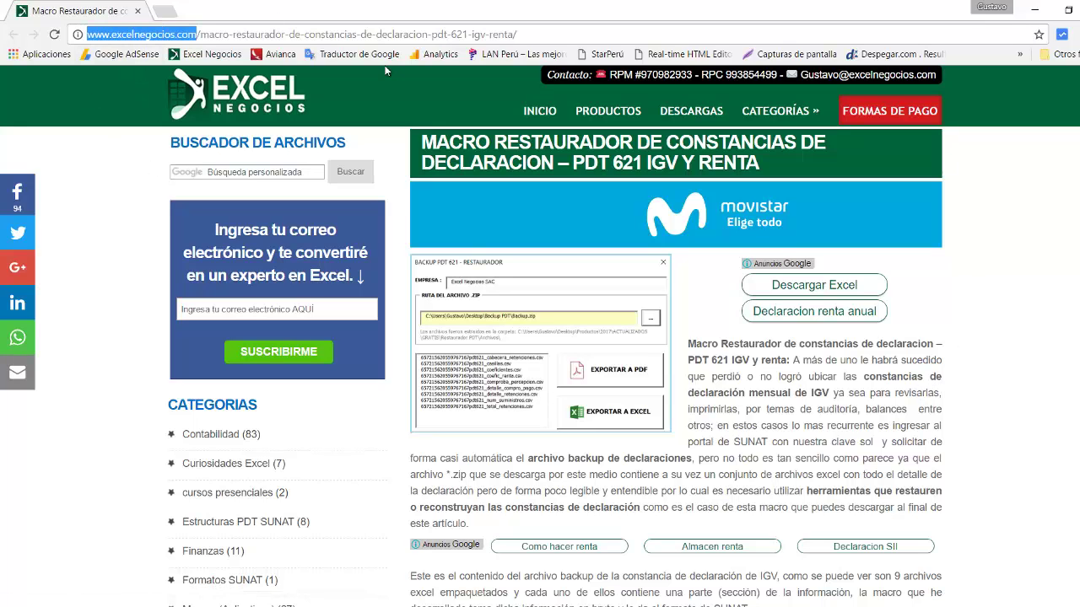
scroll(1078, 401, "down", 15)
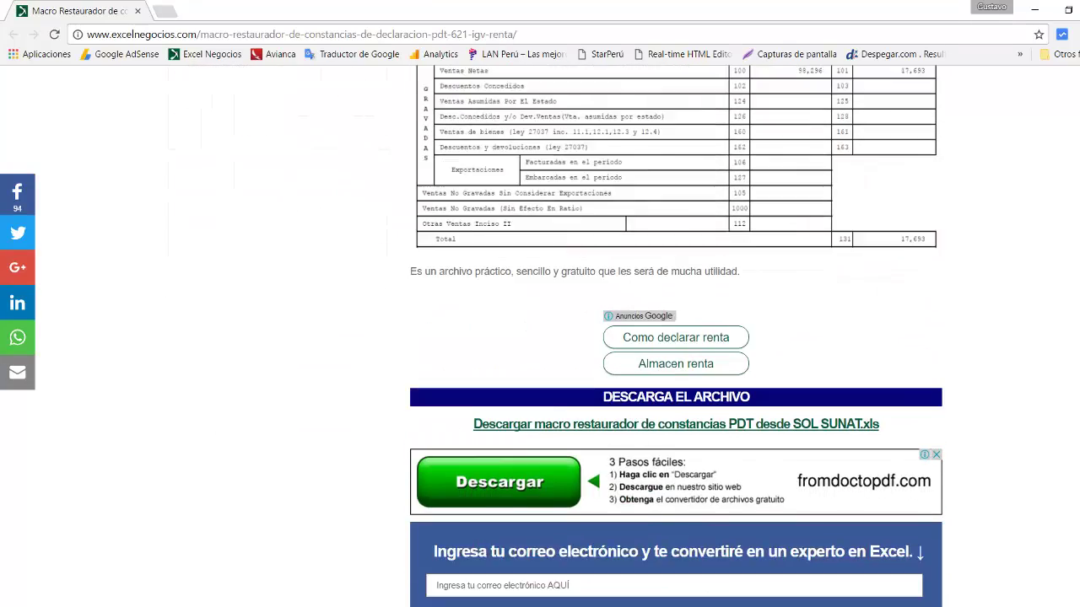
Highlight the macro download link, then open Macro Restaurador PDT 621.xlsm from File Explorer
left_click_drag(882, 193, 419, 176)
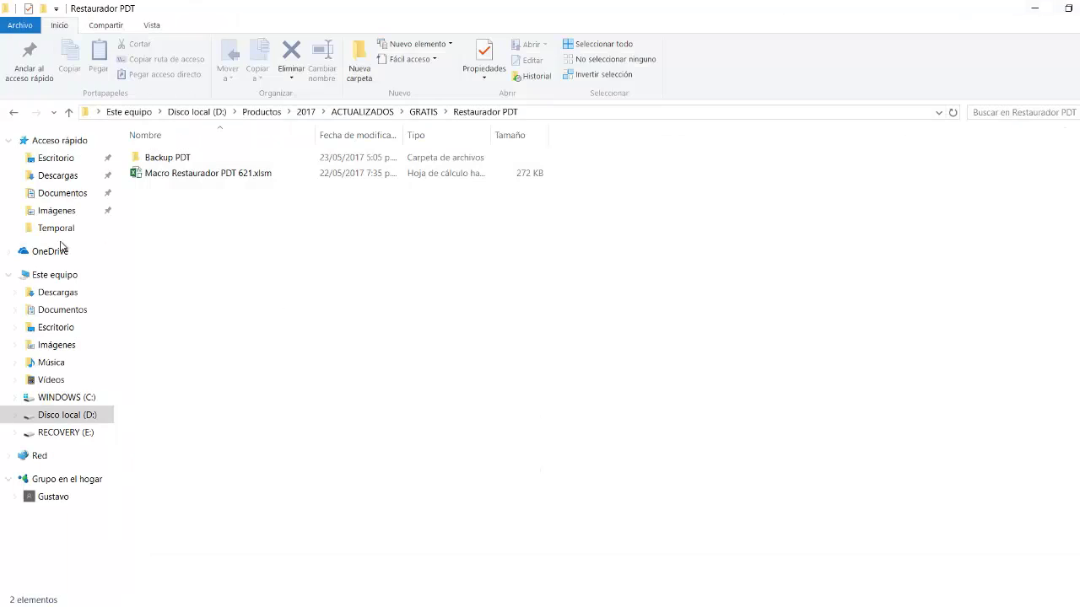
double_click(240, 178)
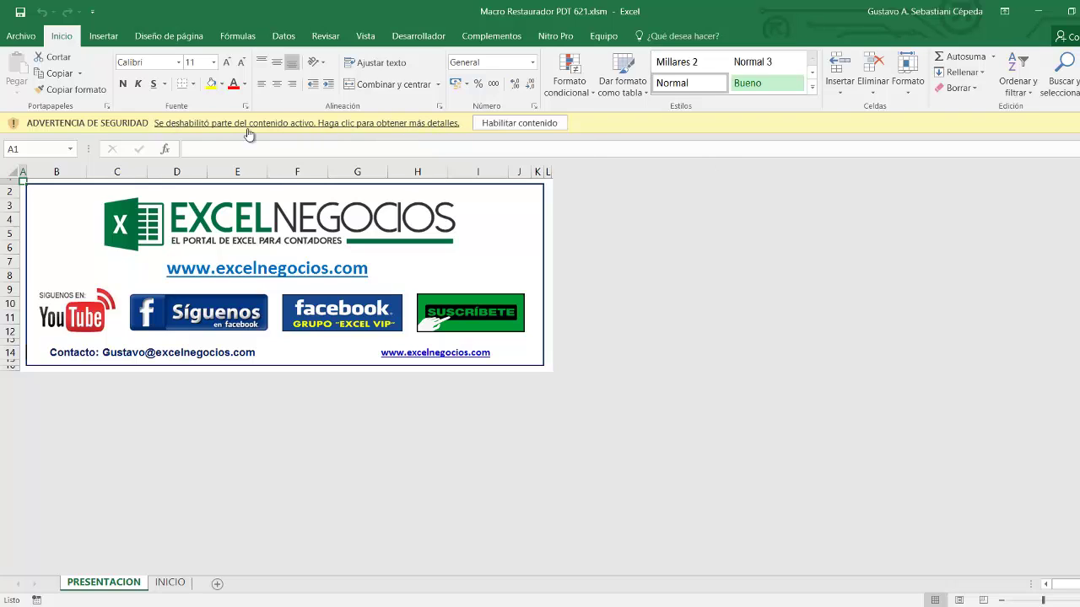
Enable the workbook's macros, close the e-mail subscription form, and accept the authorship notice
left_click(509, 124)
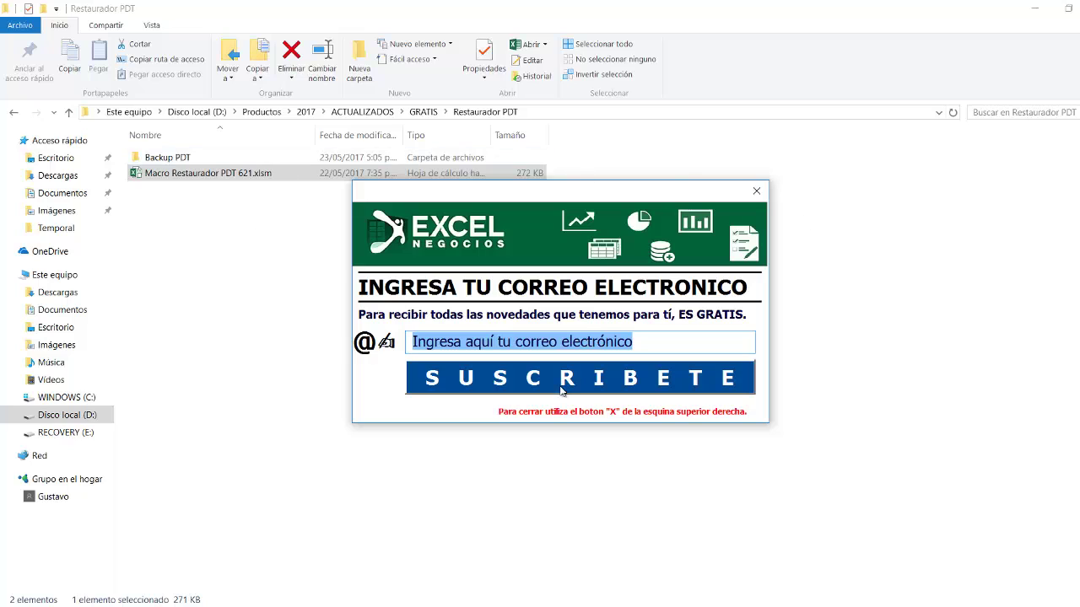
left_click(487, 351)
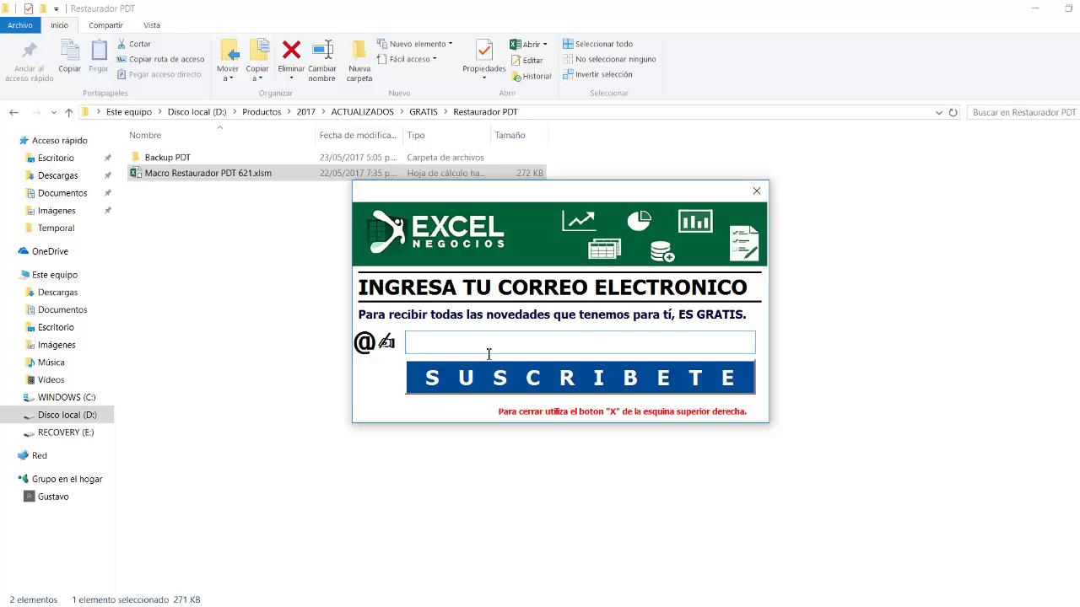
type("dfsdf")
left_click_drag(460, 346, 364, 330)
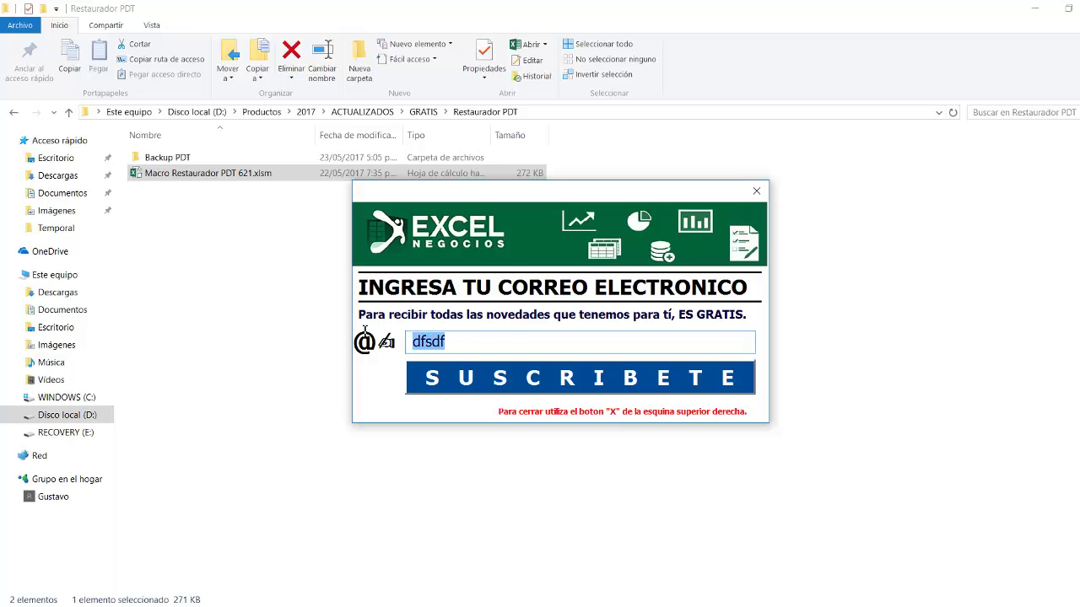
left_click(756, 191)
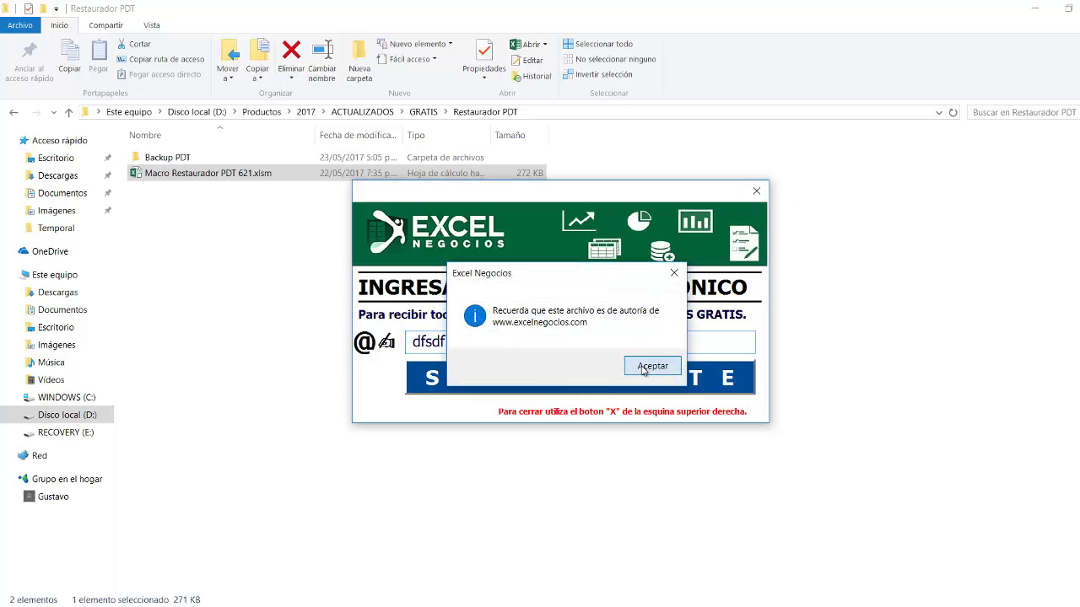
left_click(641, 365)
Launch the BACKUP PDT 621 - RESTAURADOR form with INICIAR on the INICIO sheet
left_click(170, 583)
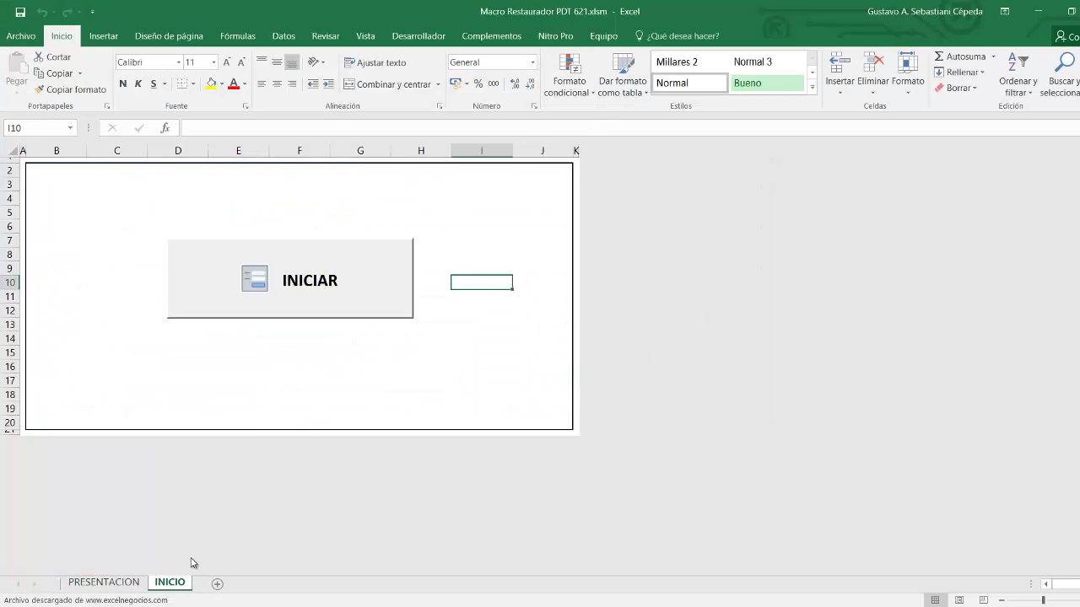
left_click(344, 282)
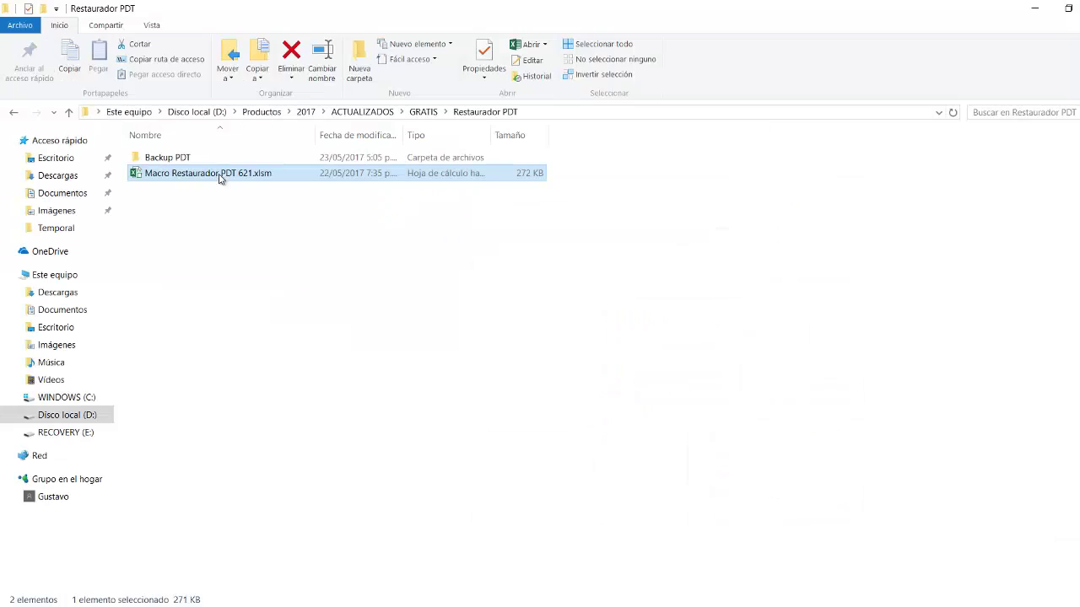
Enter the Backup PDT folder and select the 5 KB Backup.zip archive
left_click(204, 162)
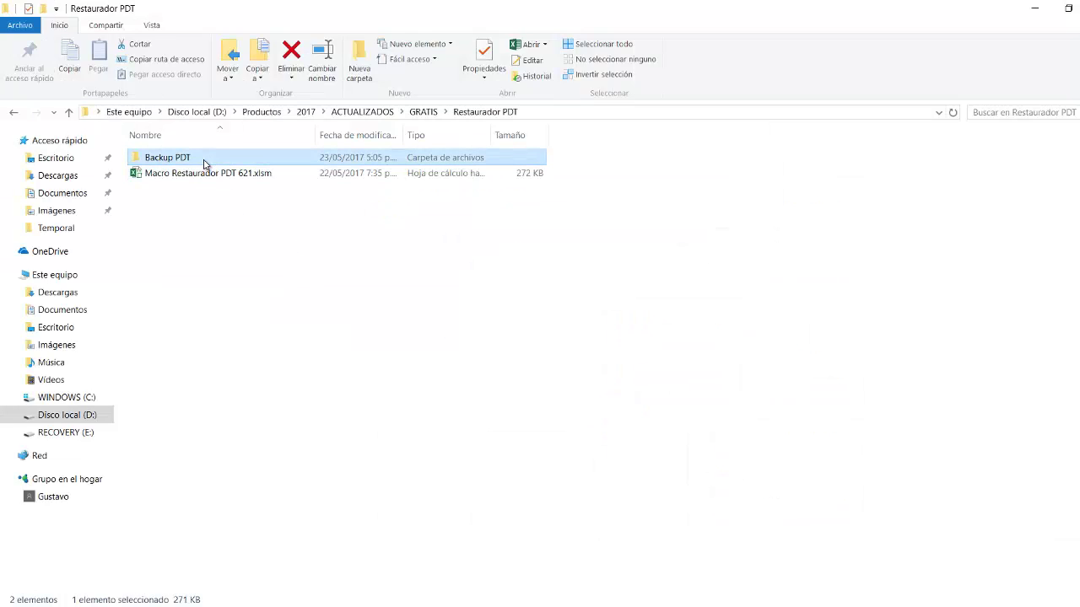
double_click(201, 162)
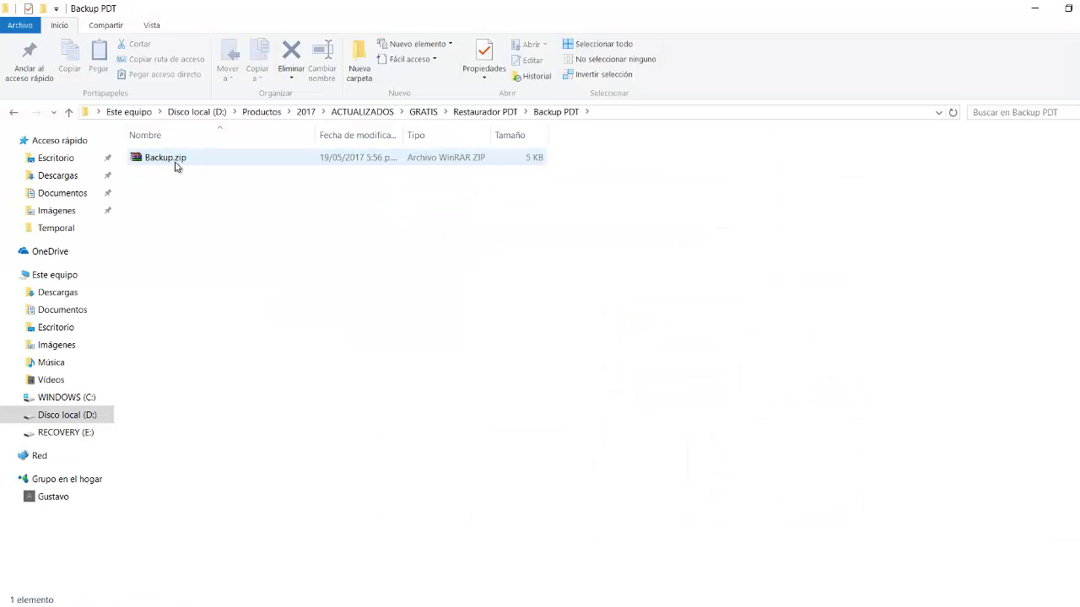
left_click(177, 166)
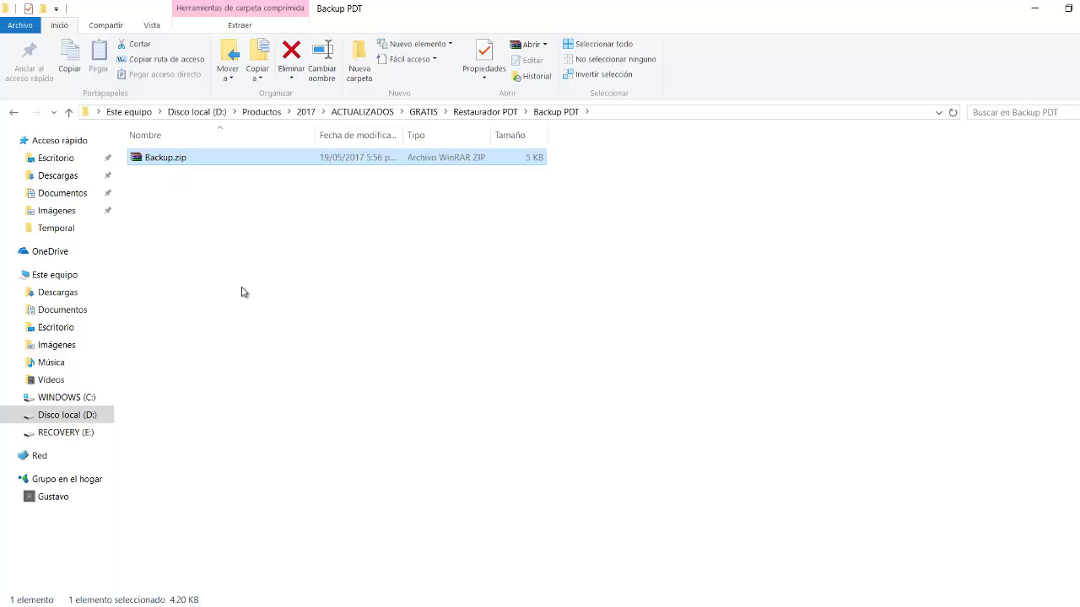
left_click(242, 292)
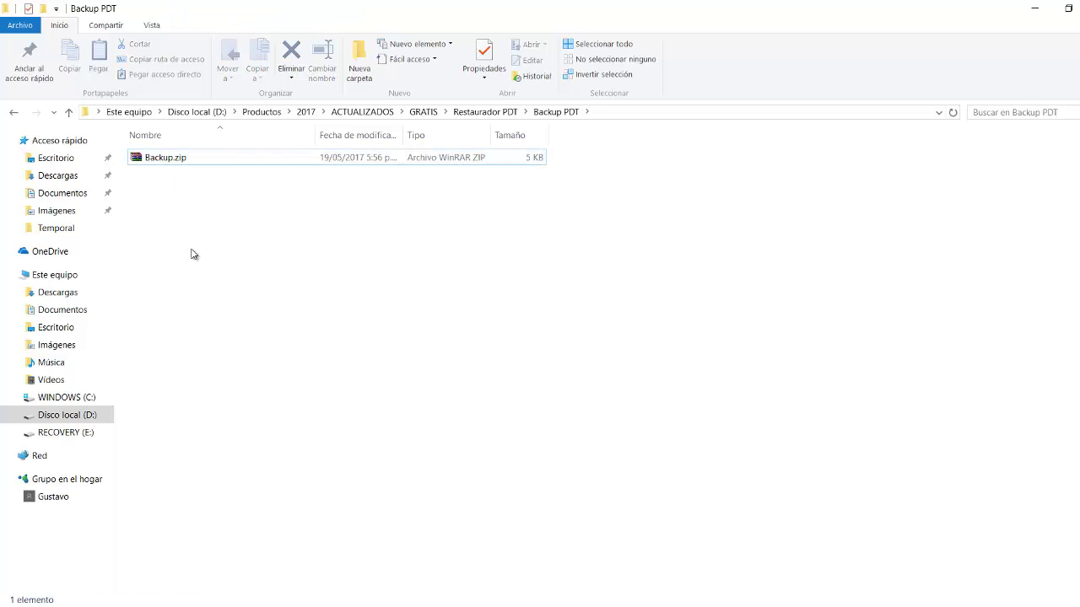
left_click(171, 166)
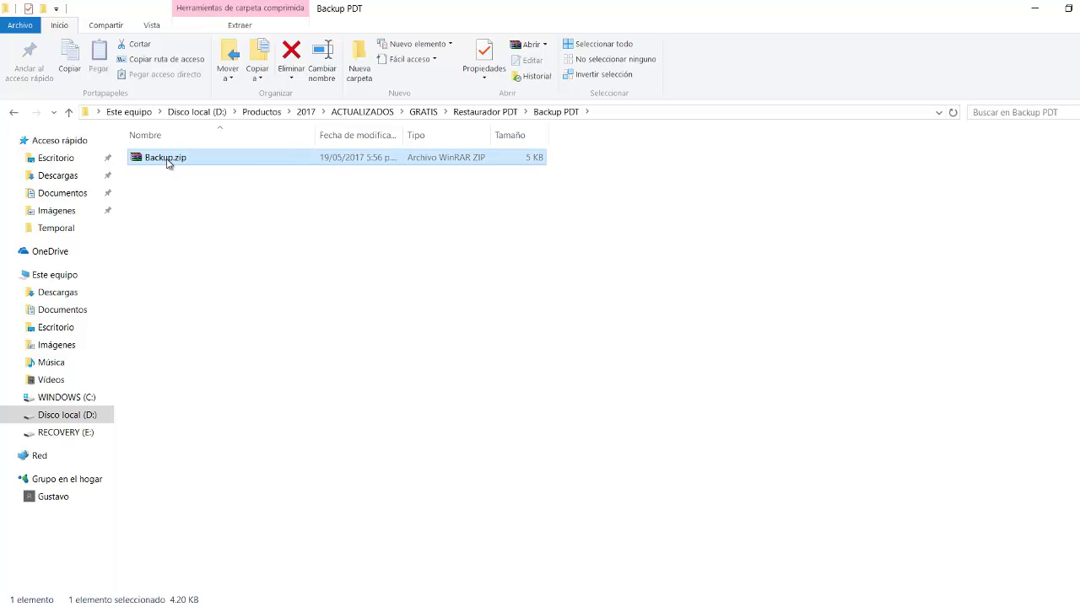
List Backup.zip's nine CSV files in WinRAR, open cabecera_retenciones.csv, and select casillas.csv
double_click(168, 160)
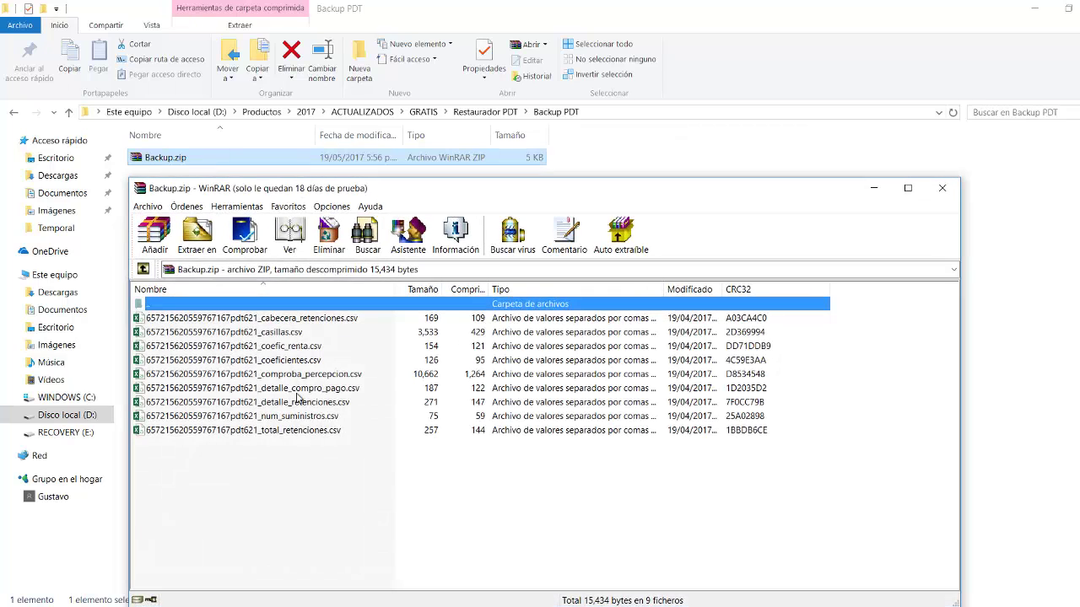
mouse_move(281, 498)
left_mouse_down()
mouse_move(250, 329)
mouse_move(247, 459)
left_mouse_up()
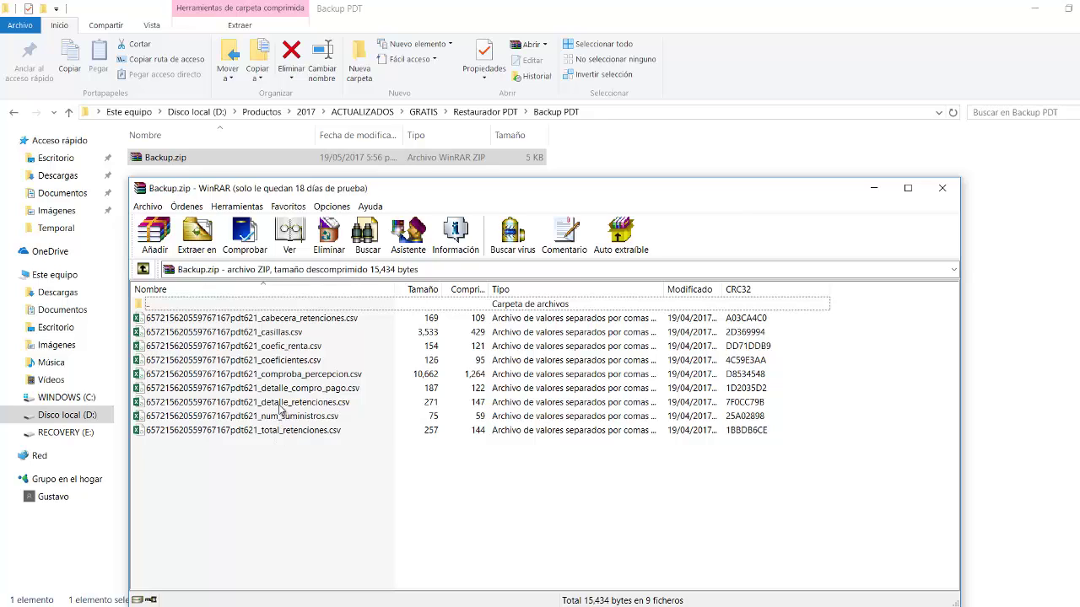
double_click(245, 318)
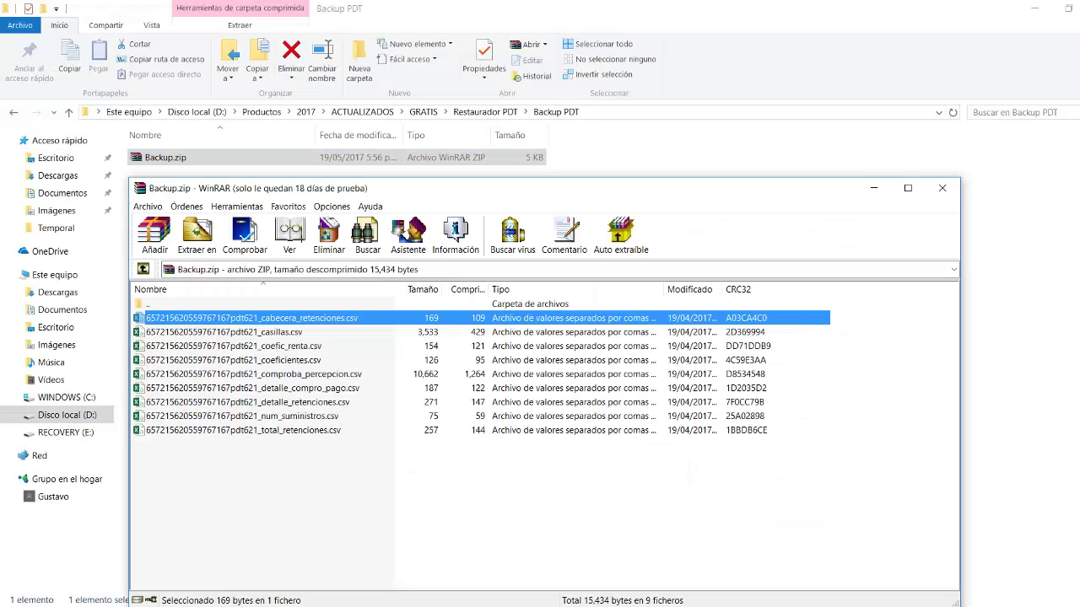
left_click(224, 333)
Open casillas.csv in Excel and scroll through its box numbers and values
double_click(224, 335)
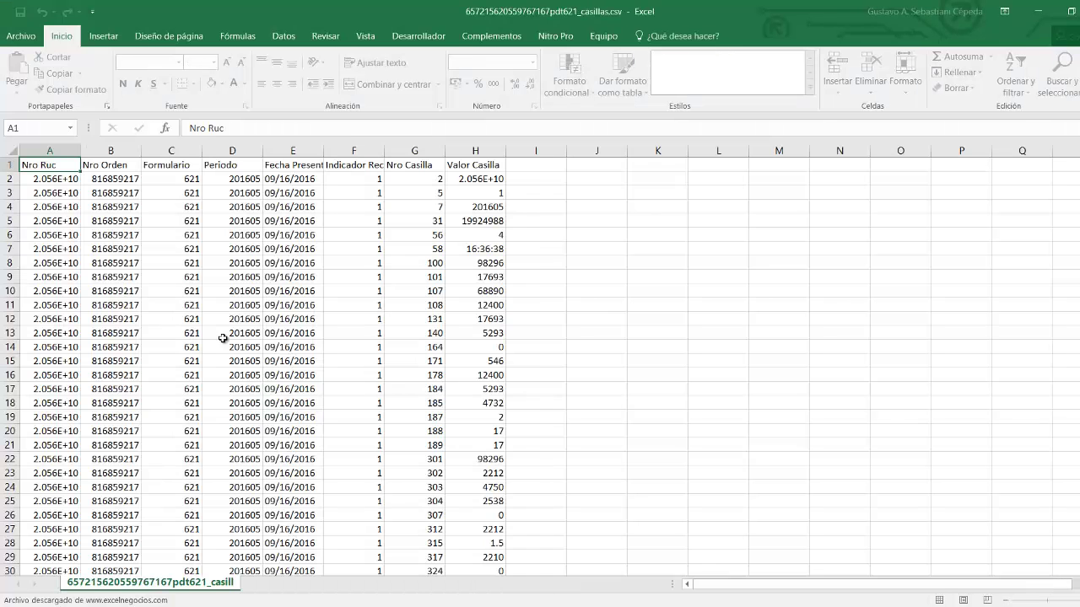
scroll(354, 244, "down", 6)
scroll(357, 265, "down", 11)
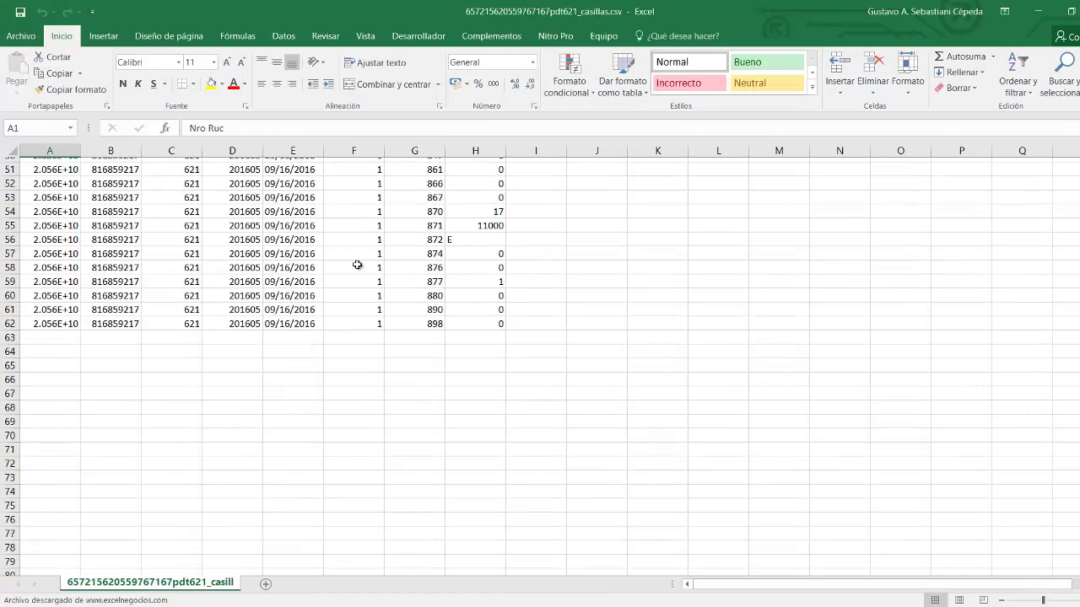
scroll(358, 265, "up", 17)
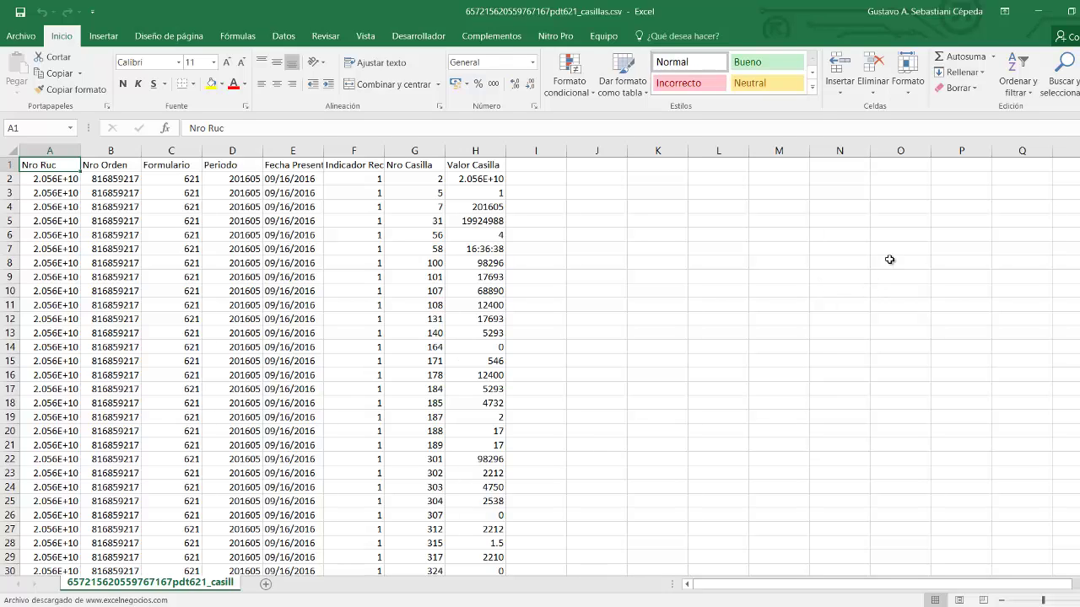
scroll(151, 242, "down", 3)
scroll(151, 243, "down", 8)
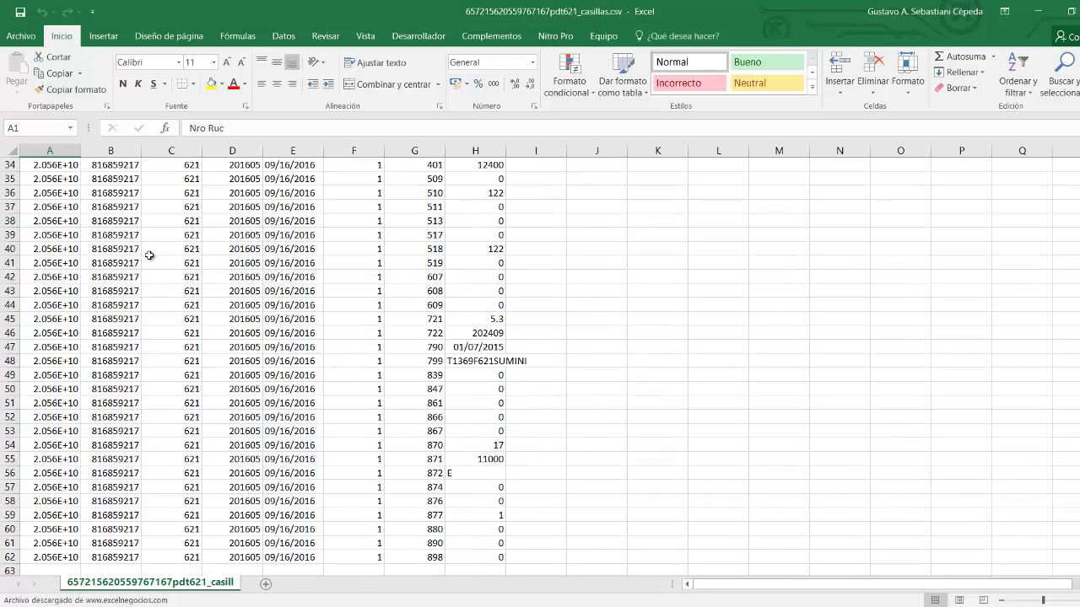
scroll(149, 249, "down", 9)
scroll(149, 252, "up", 11)
scroll(148, 258, "up", 9)
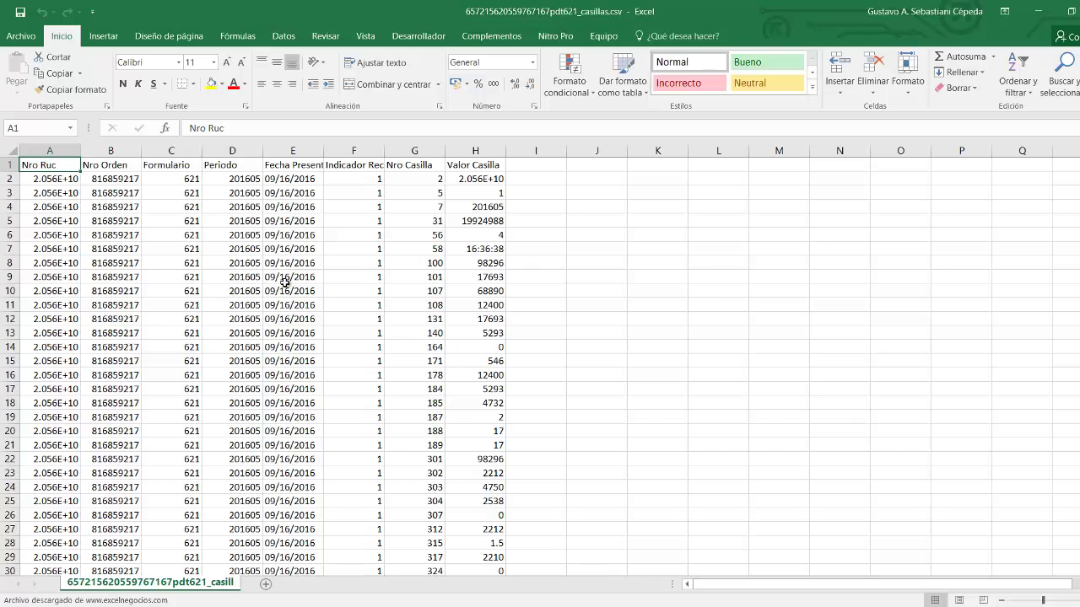
scroll(533, 314, "down", 8)
scroll(534, 314, "down", 5)
scroll(532, 314, "up", 14)
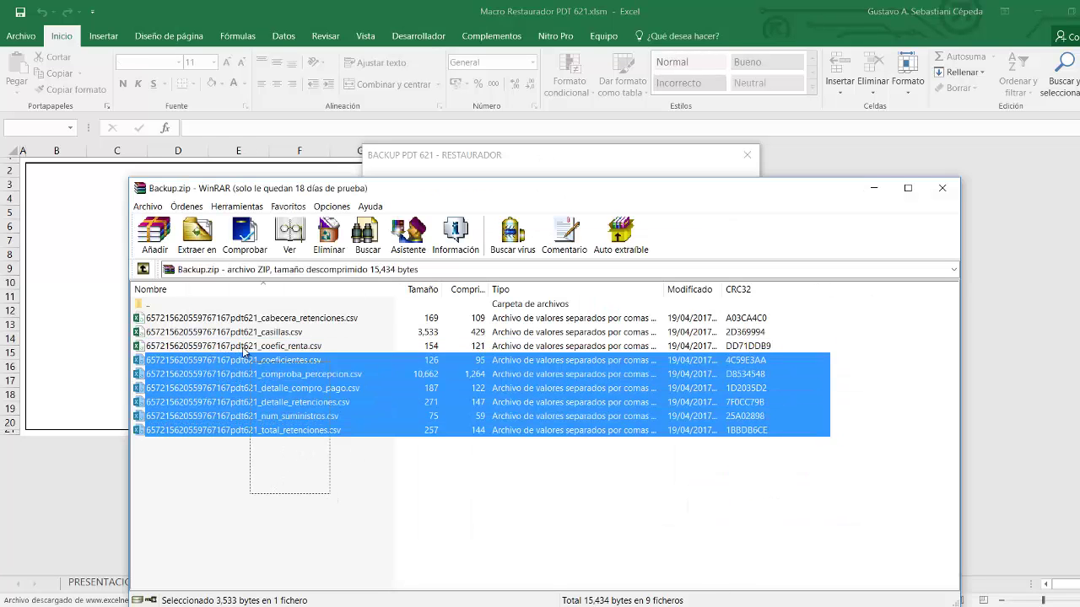
Close the WinRAR archive window and bring the restorer form back into focus
left_click_drag(330, 499, 223, 316)
left_click(944, 188)
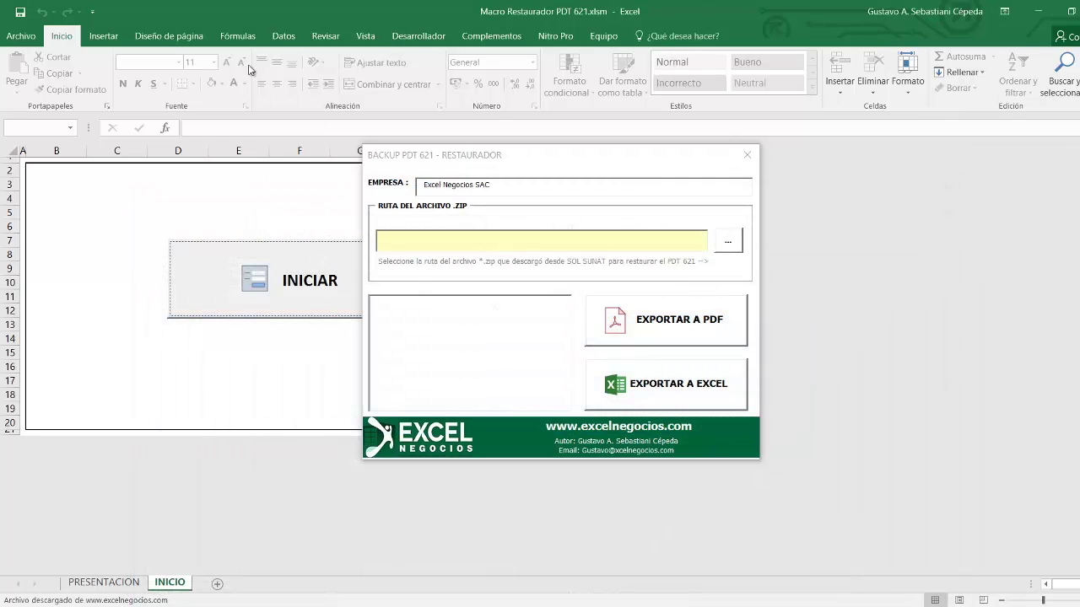
left_click(506, 184)
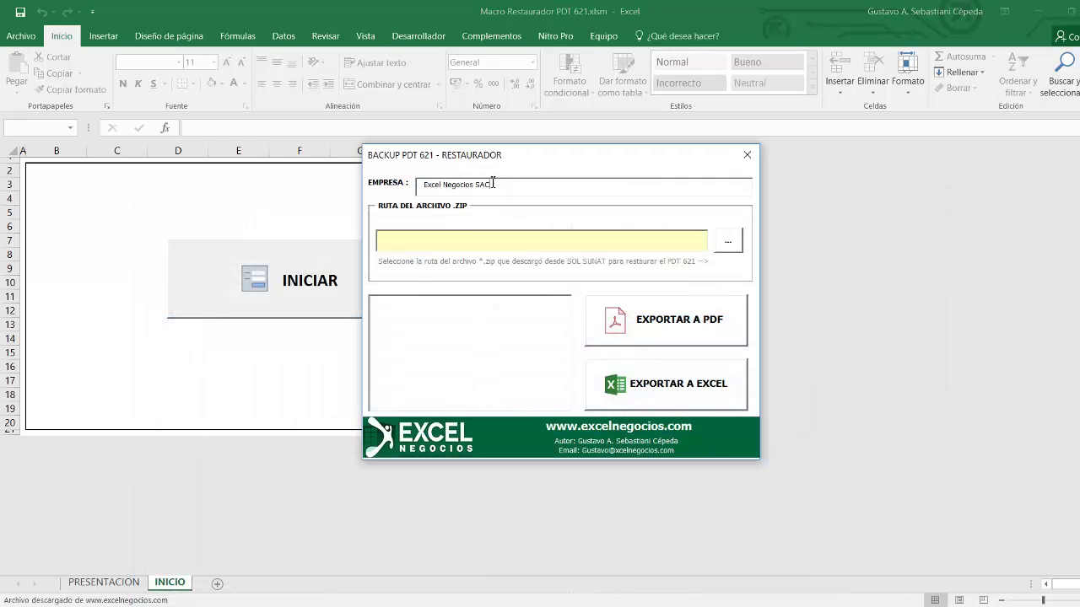
Load Backup.zip from Escritorio > Archivos Libres > Restaurador PDT > Backup PDT into the restorer
left_click(737, 244)
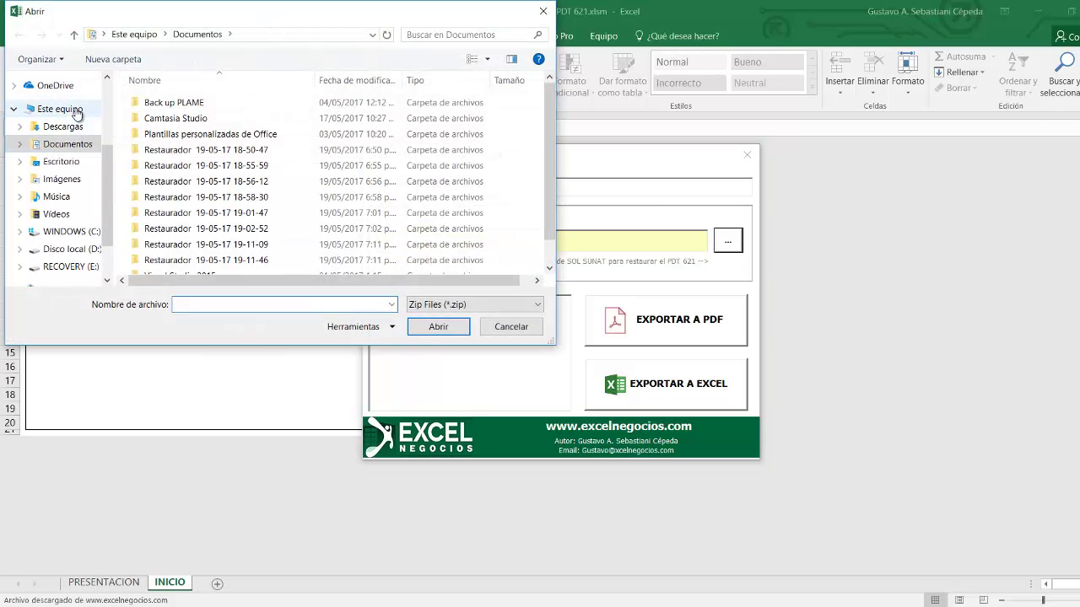
left_click_drag(108, 169, 105, 103)
left_click(67, 105)
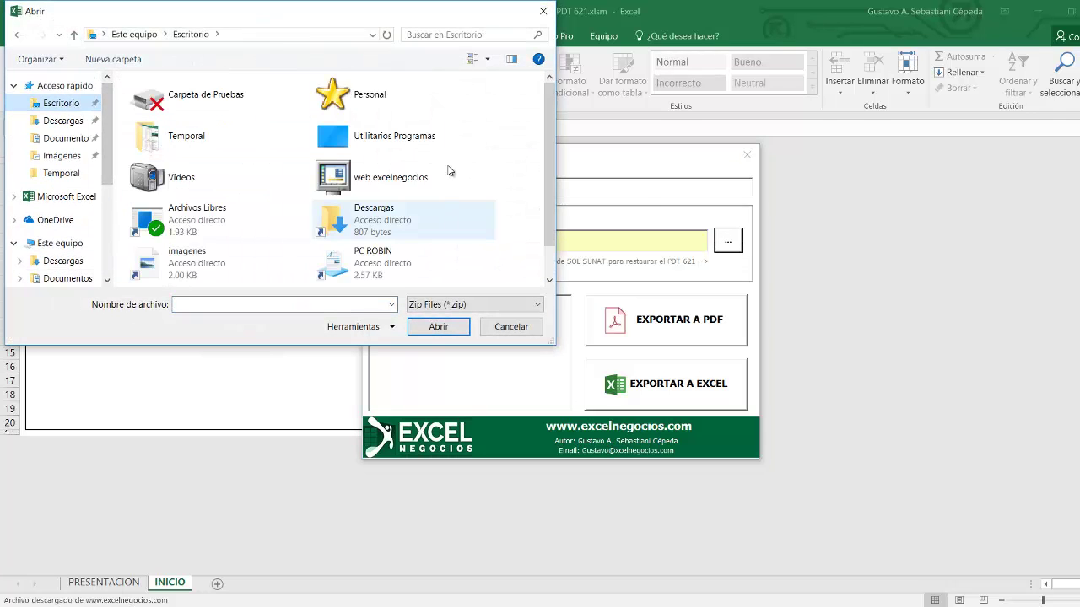
left_click_drag(318, 17, 439, 161)
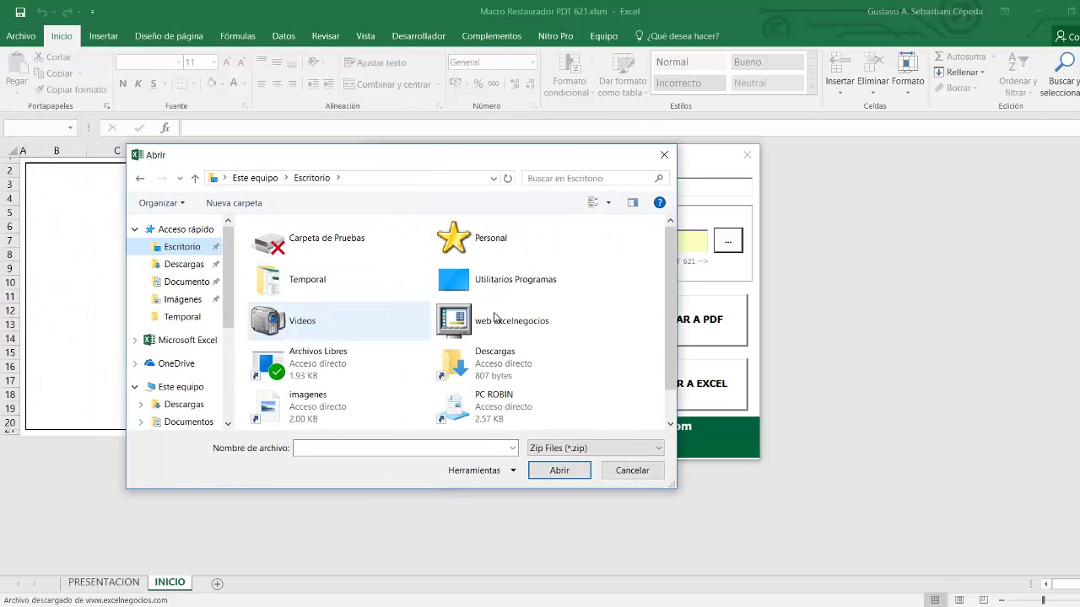
double_click(305, 373)
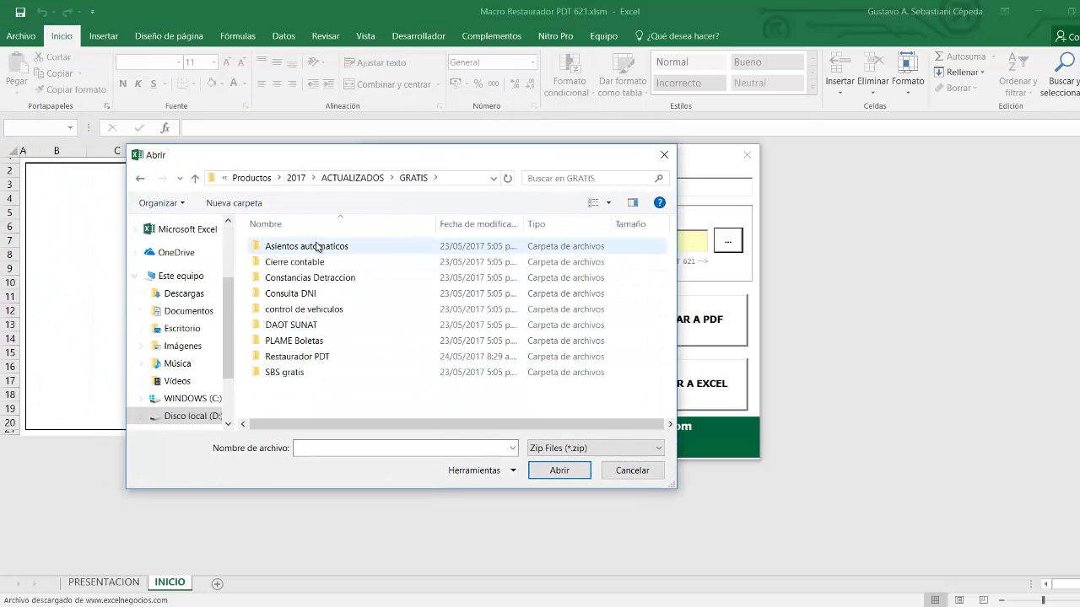
double_click(289, 356)
double_click(287, 246)
left_click(287, 246)
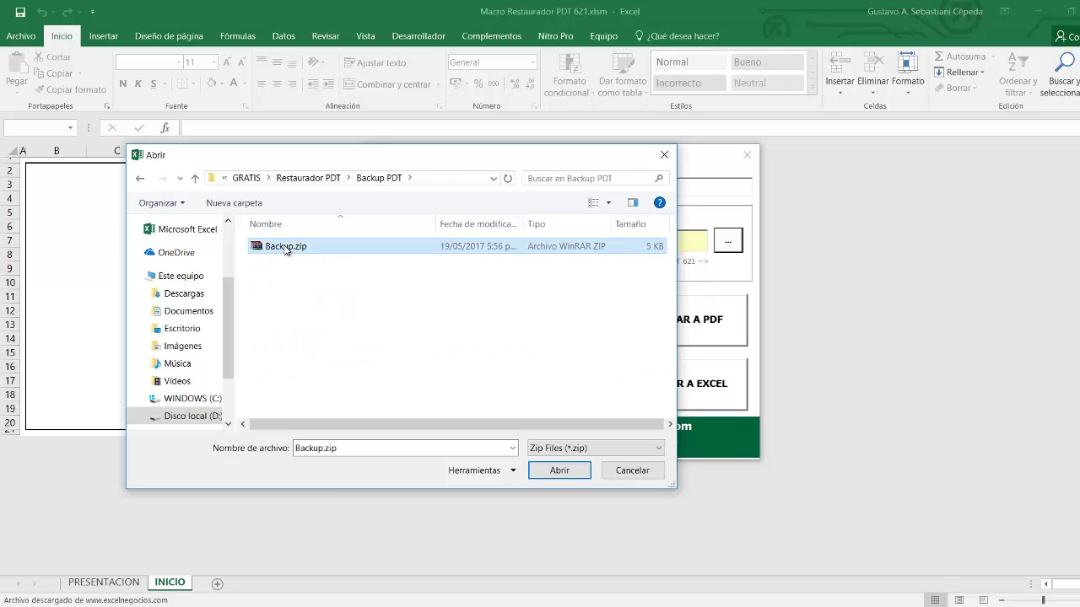
left_click(569, 479)
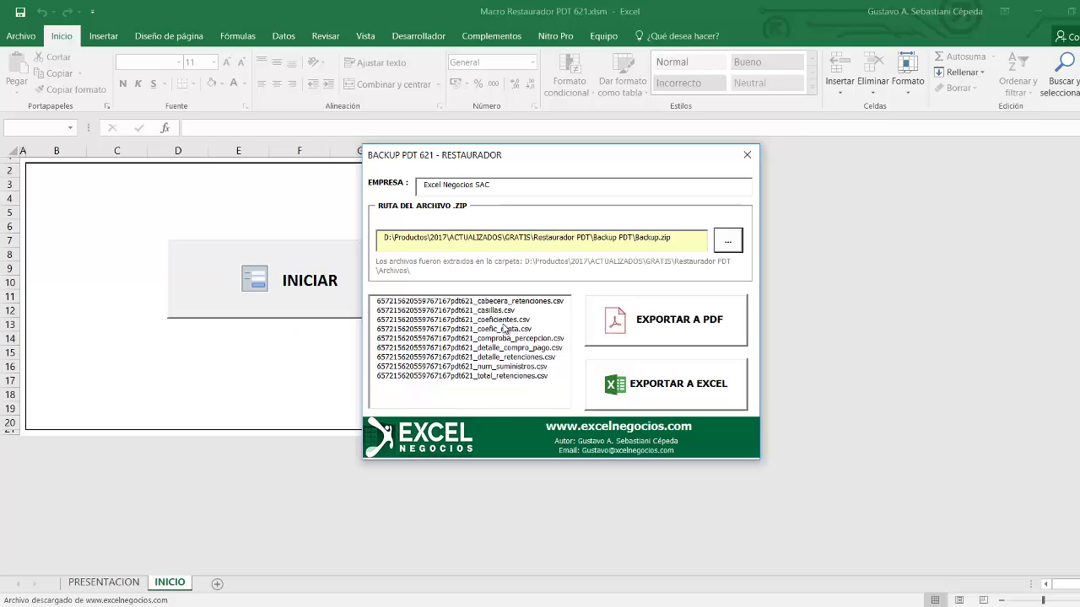
Export PDT621_20170524_0832.pdf into the Restaurador PDT folder and choose to open it
left_click(682, 332)
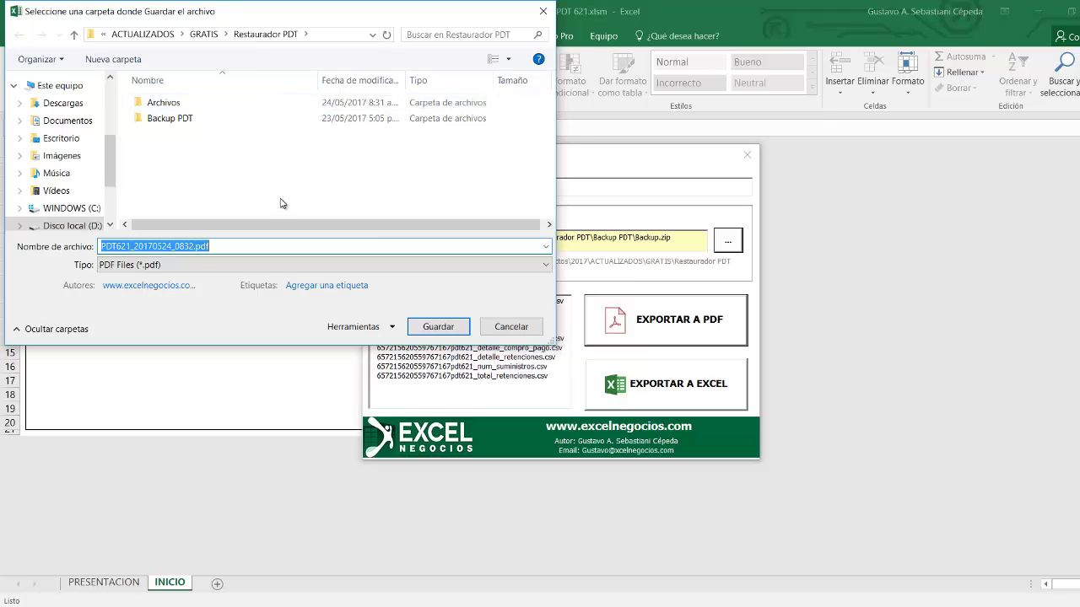
left_click(152, 246)
left_click(435, 326)
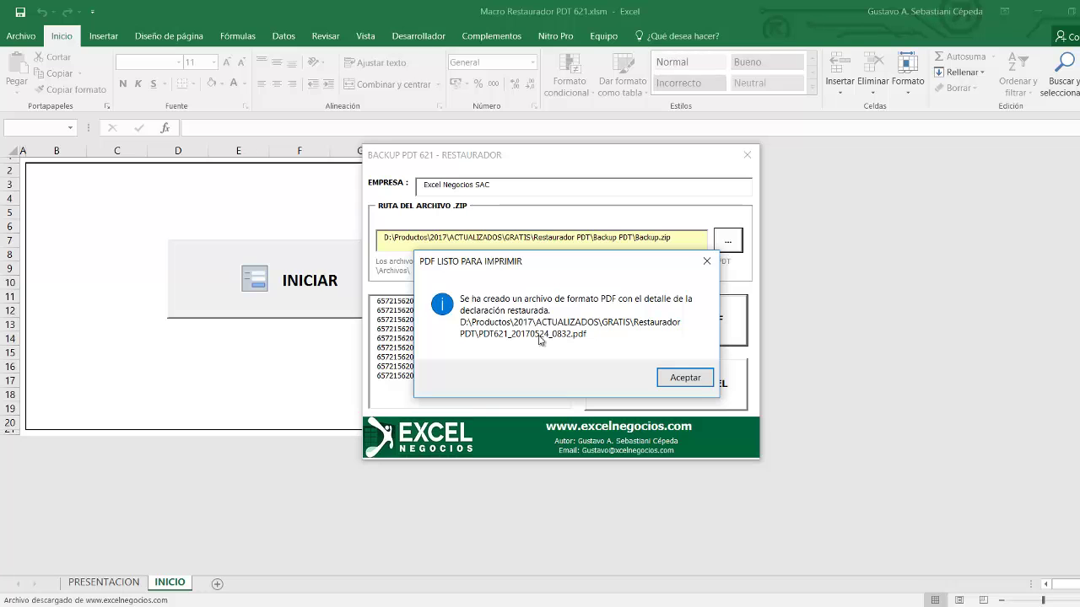
left_click(685, 378)
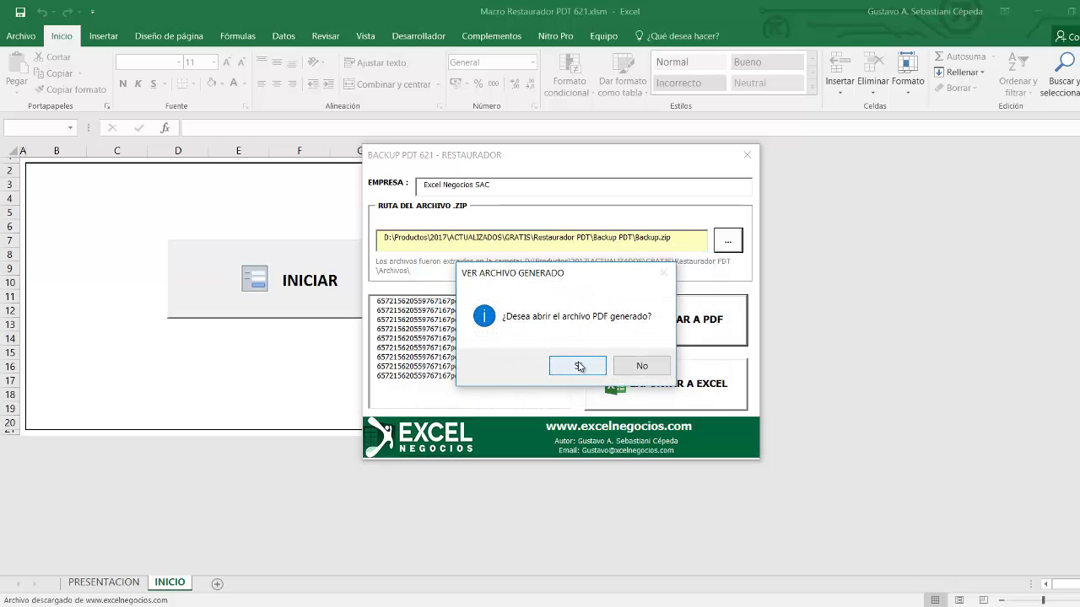
left_click(579, 365)
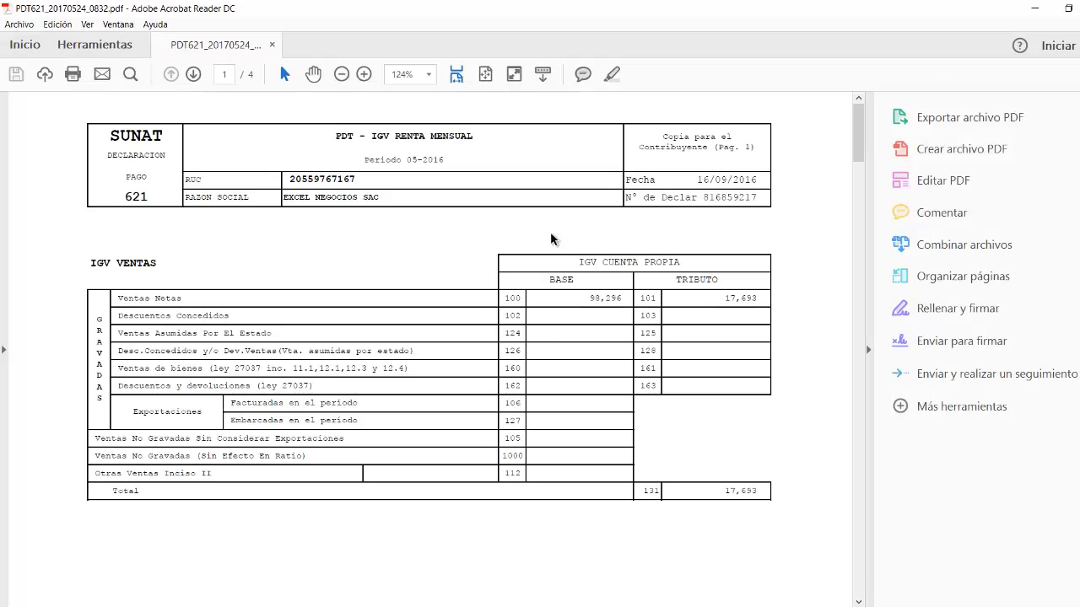
Scroll through the four PDF pages of the 05-2016 declaration, then back to page 1
scroll(515, 272, "down", 5)
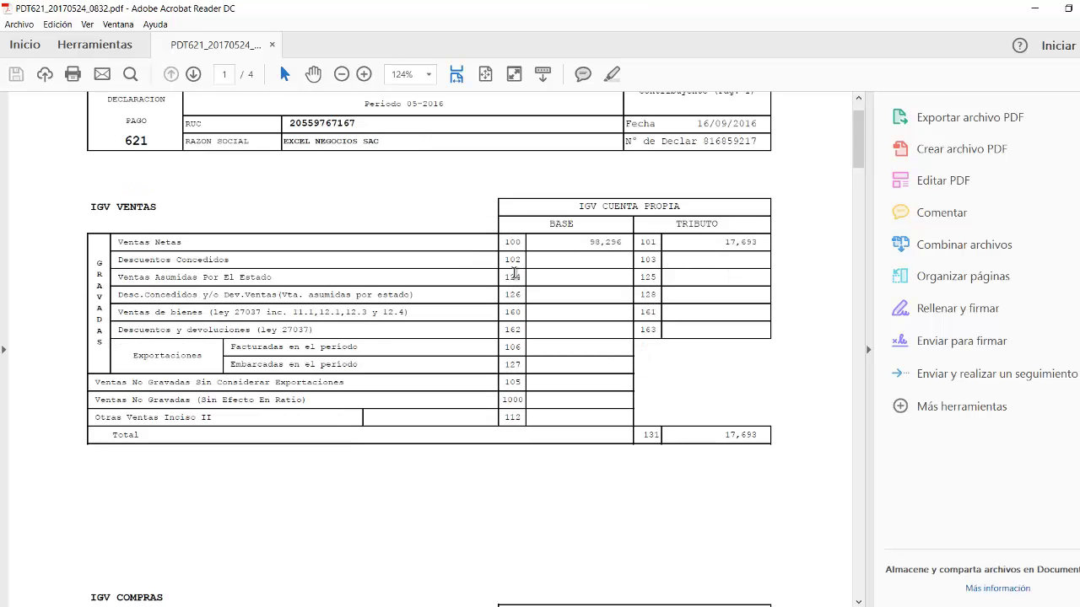
scroll(513, 278, "down", 5)
scroll(511, 287, "down", 5)
scroll(512, 293, "down", 5)
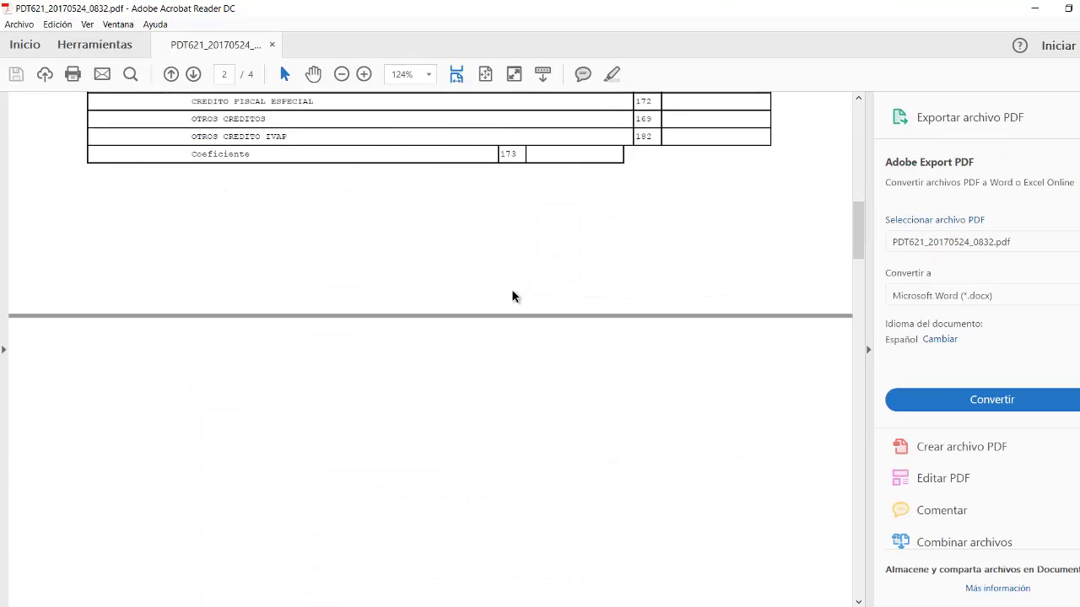
scroll(513, 300, "down", 3)
scroll(511, 303, "down", 5)
scroll(511, 304, "down", 3)
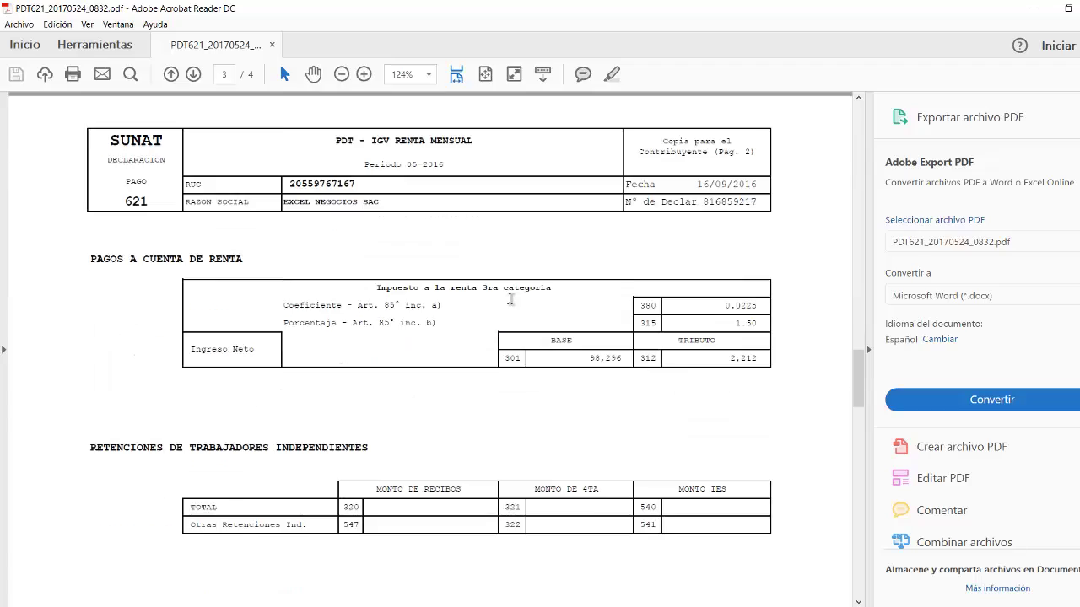
scroll(510, 304, "down", 2)
mouse_move(857, 392)
left_mouse_down()
mouse_move(842, 564)
mouse_move(844, 115)
left_mouse_up()
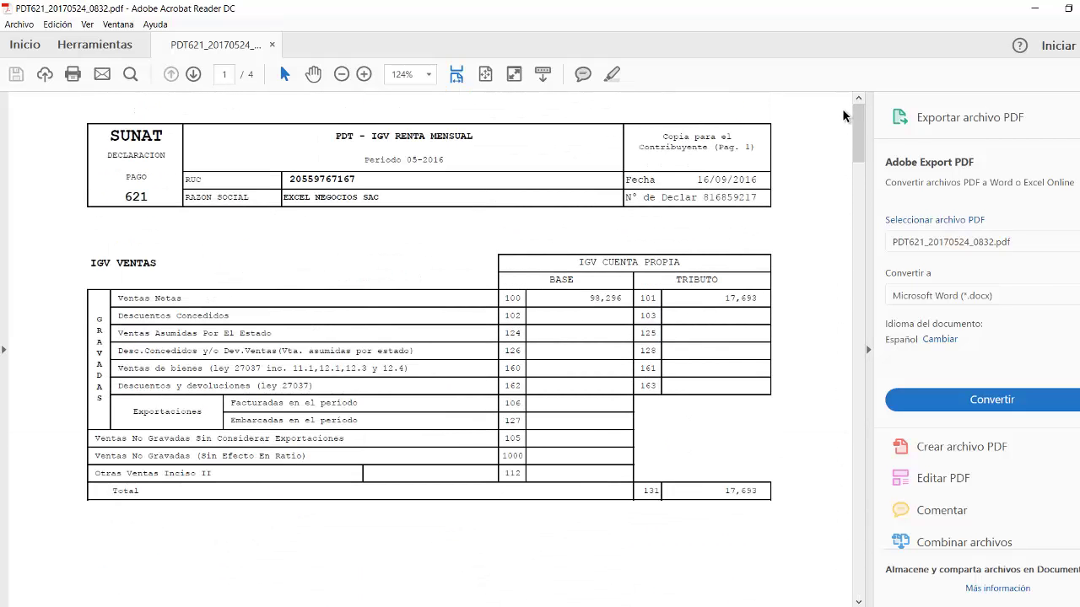
left_click_drag(858, 146, 838, 93)
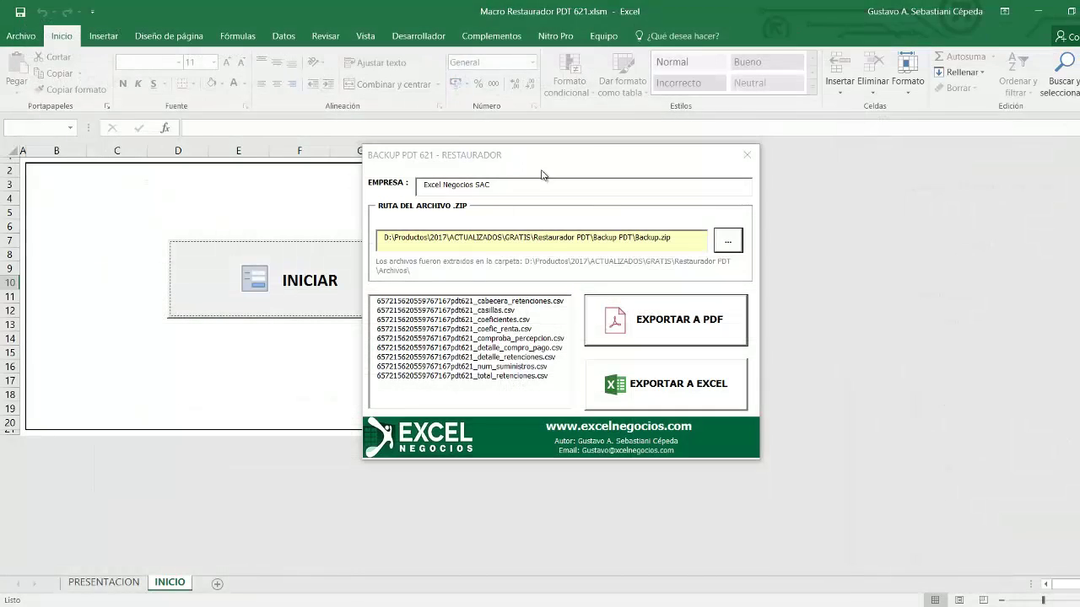
Export the restored declaration to PDT621_20170524_0832.xls in the Restaurador PDT folder and open it
left_click(498, 167)
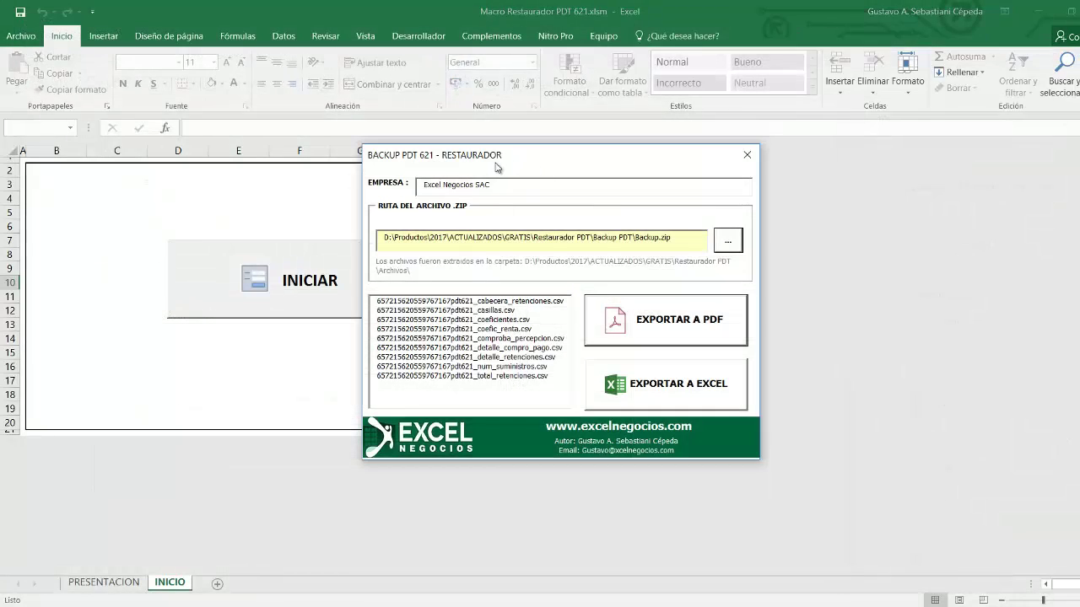
left_click(688, 389)
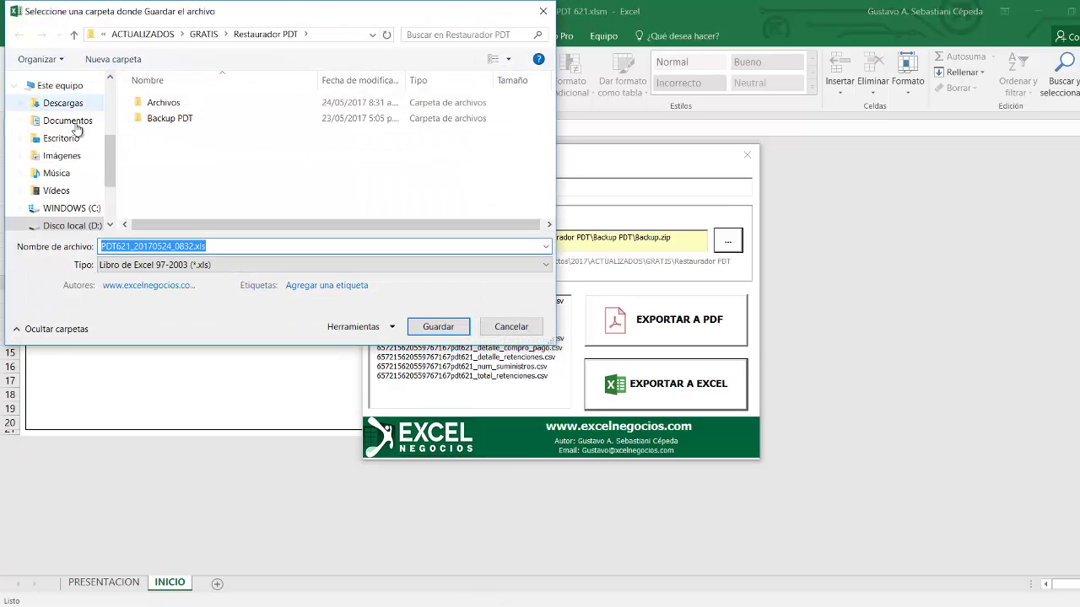
left_click(438, 326)
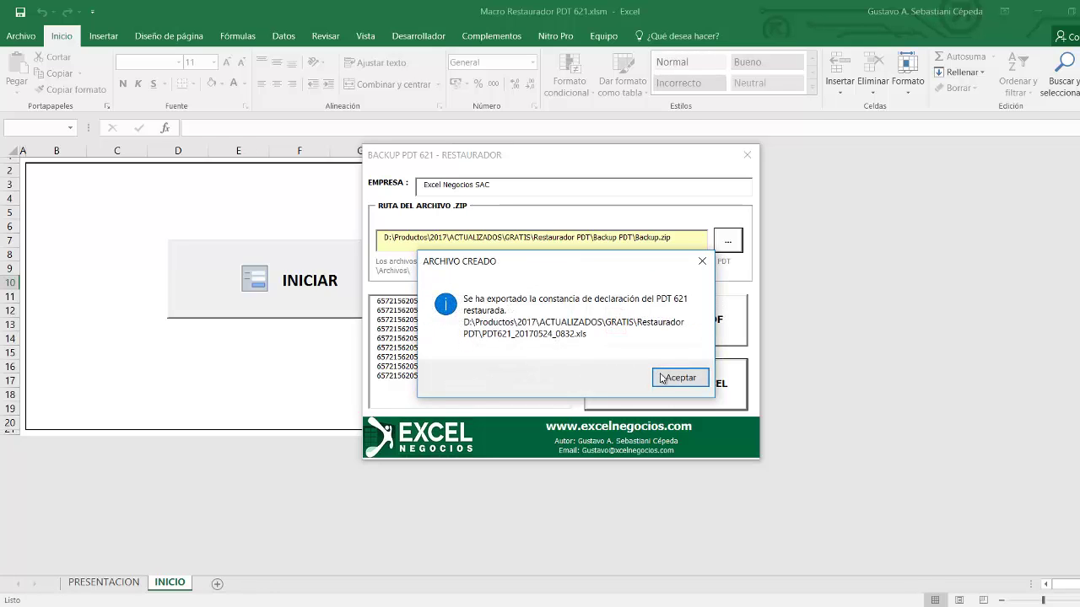
left_click(670, 378)
left_click(574, 365)
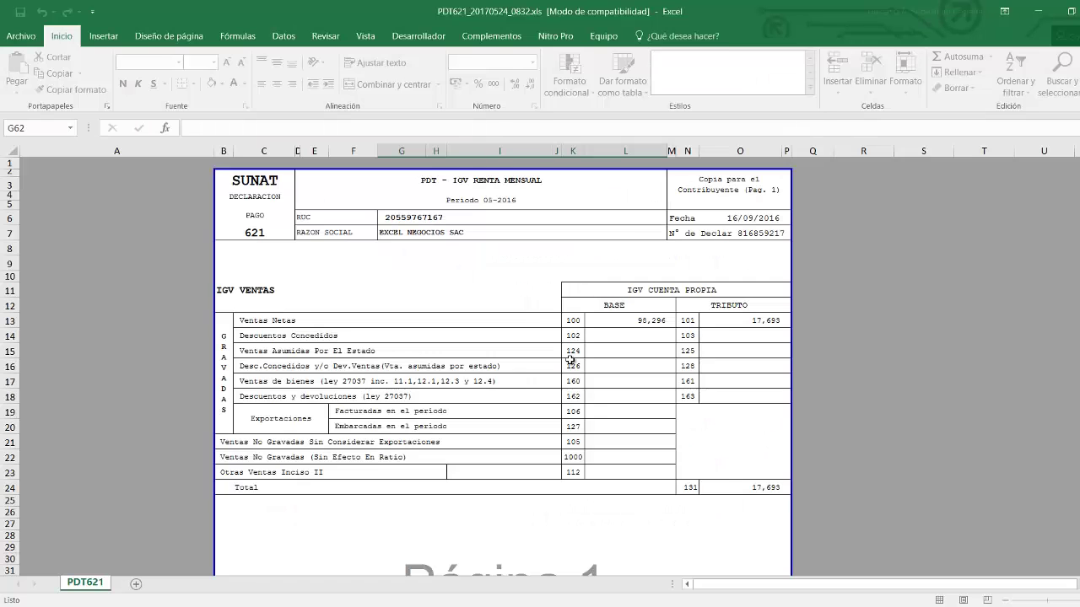
Scroll down through the exported PDT621 sheet to review the declaration
scroll(411, 256, "down", 1)
scroll(410, 260, "down", 6)
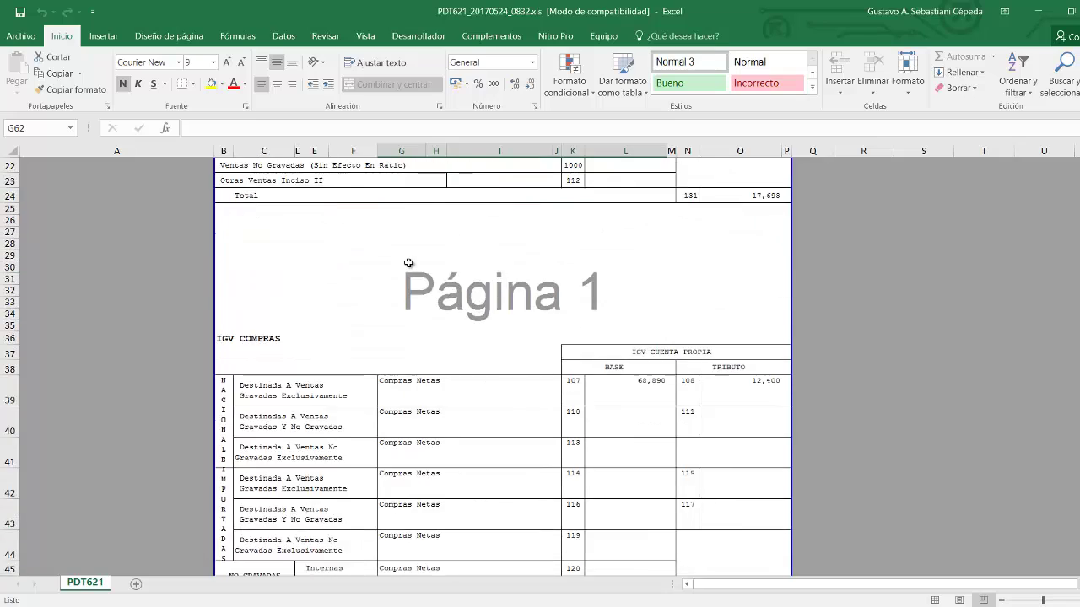
scroll(409, 262, "down", 7)
scroll(408, 264, "down", 4)
scroll(407, 265, "down", 5)
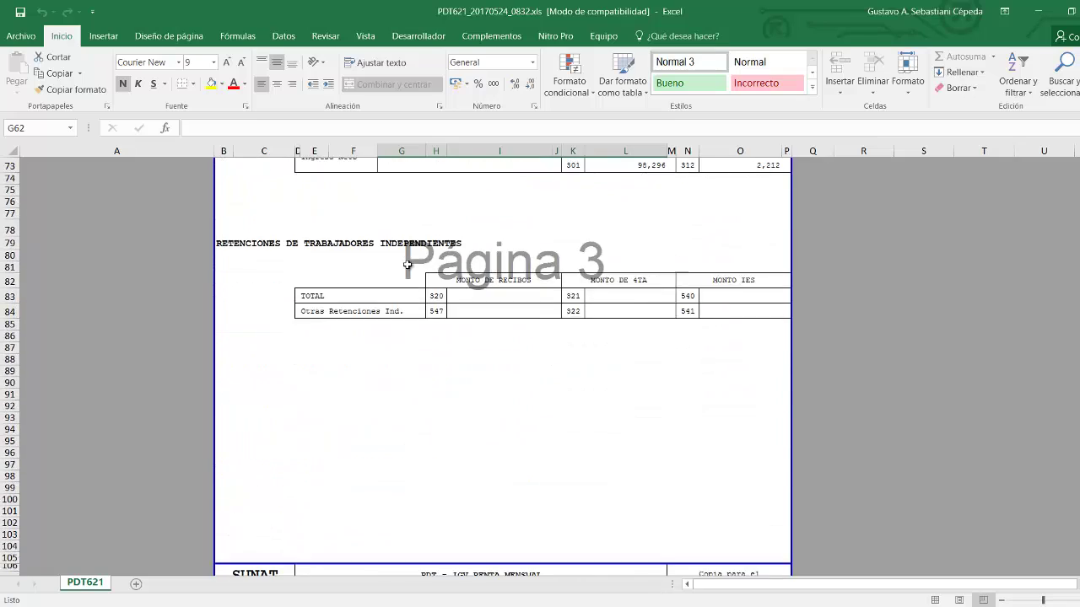
scroll(407, 268, "down", 5)
scroll(409, 267, "down", 6)
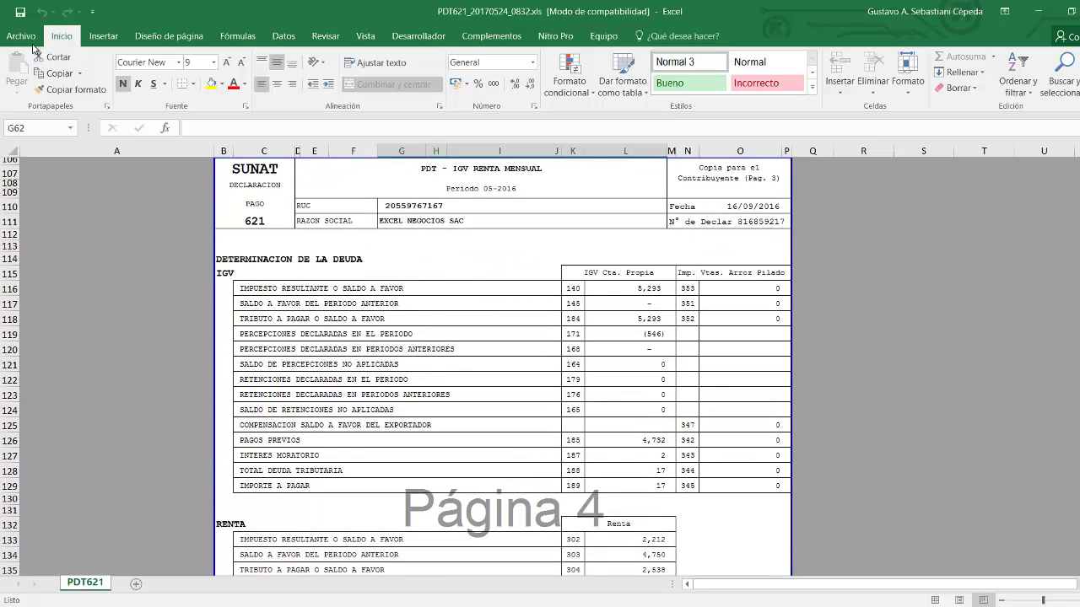
Check the four-page print preview, then close the workbook without saving
left_click(28, 37)
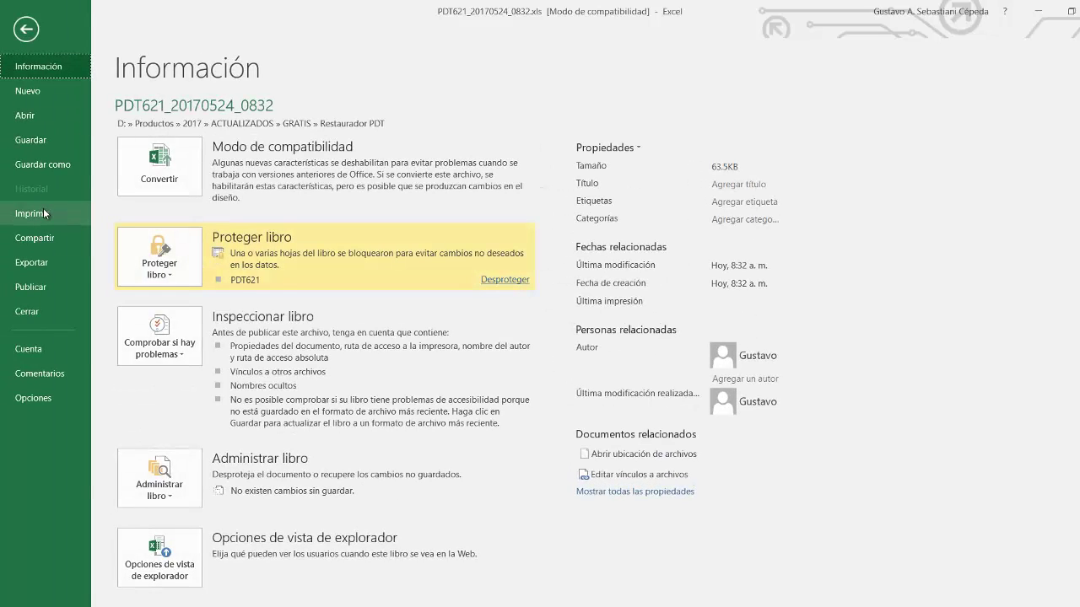
left_click(45, 215)
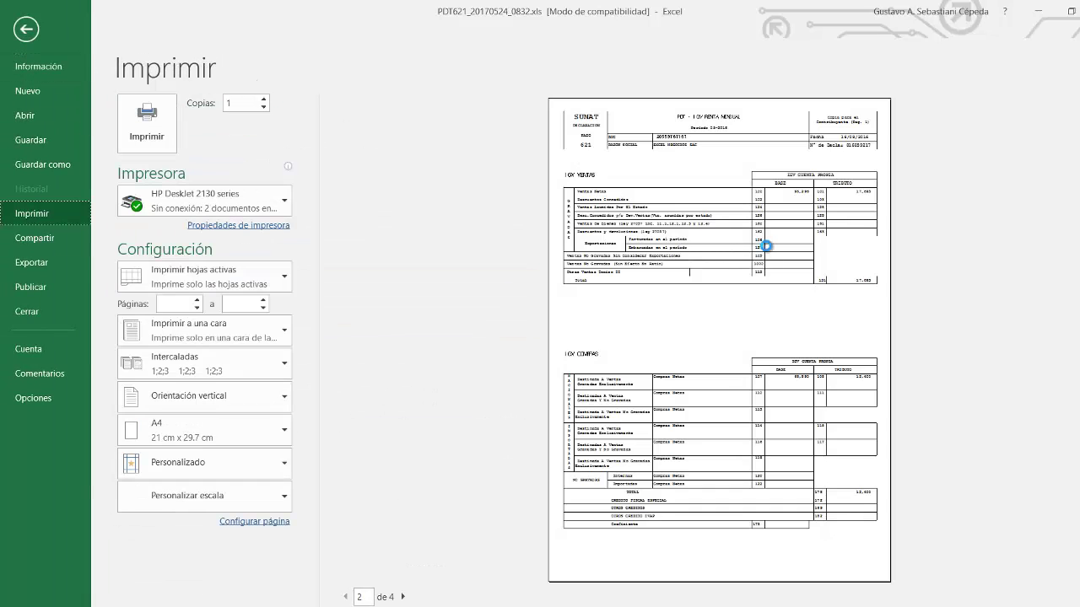
scroll(767, 248, "up", 1)
key("Escape")
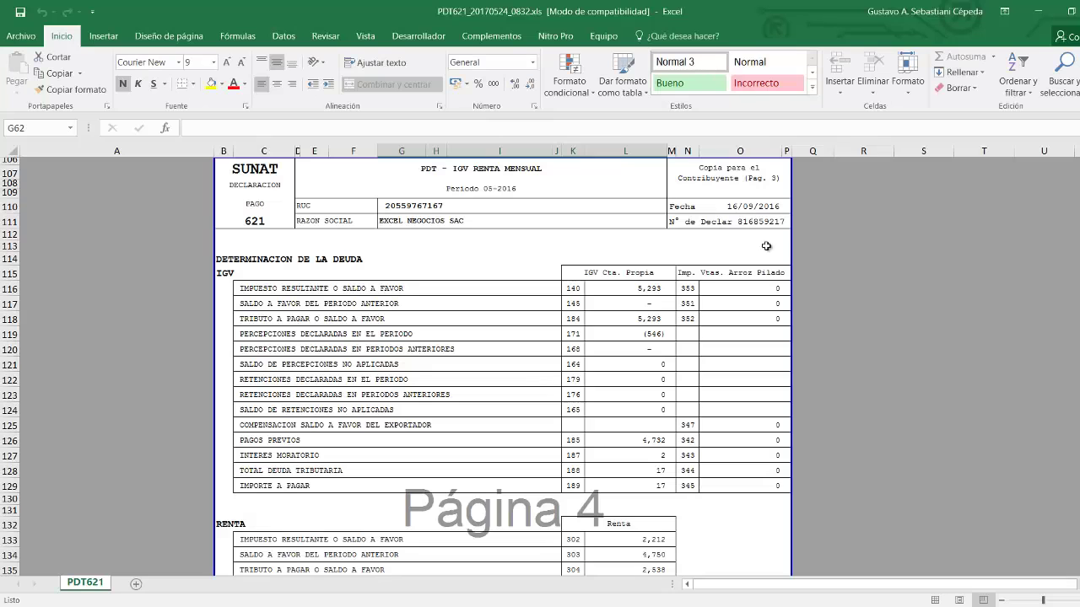
key("ctrl+w")
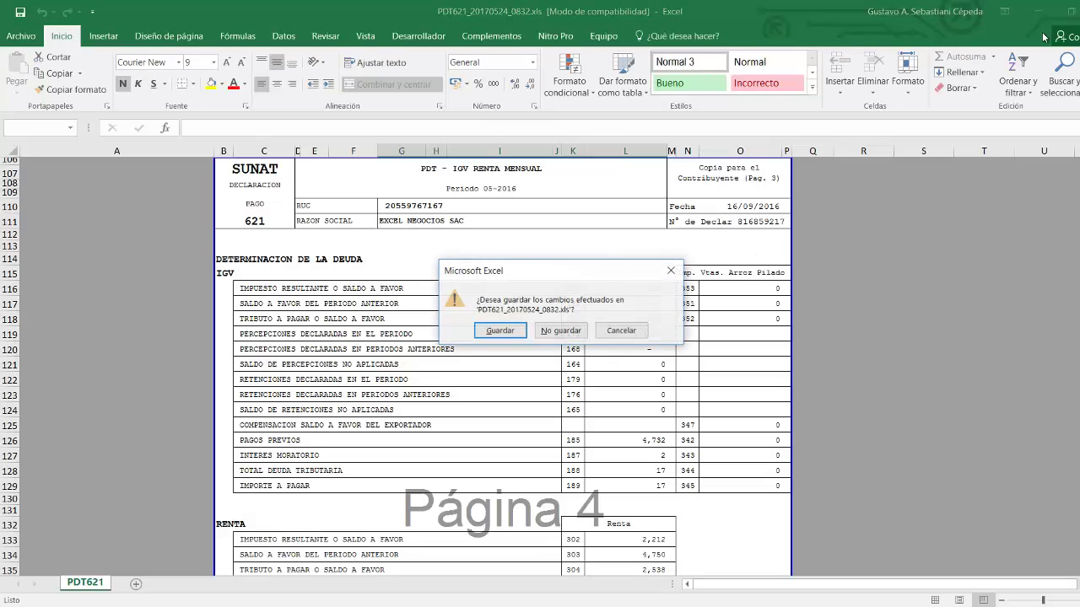
left_click(559, 330)
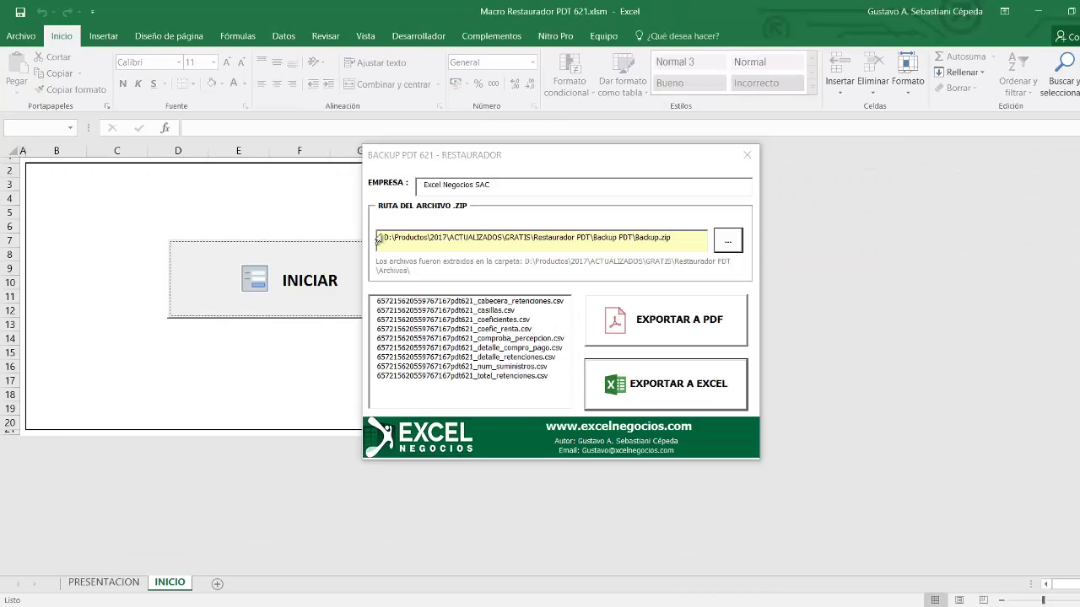
Move the BACKUP PDT 621 - RESTAURADOR form left and slightly down over the sheet
left_click_drag(586, 171, 379, 211)
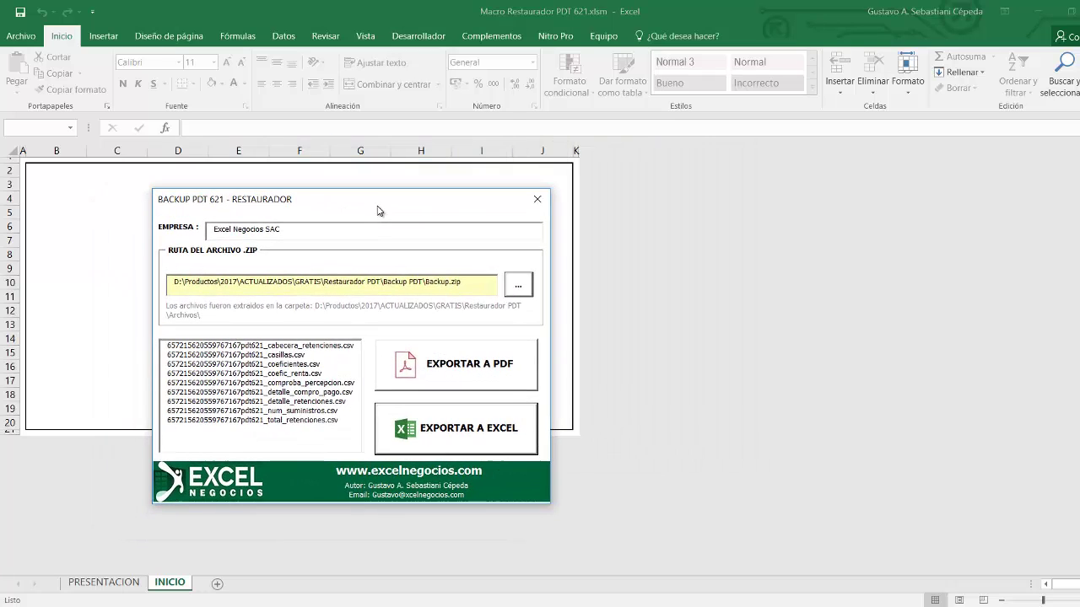
left_click_drag(366, 212, 385, 195)
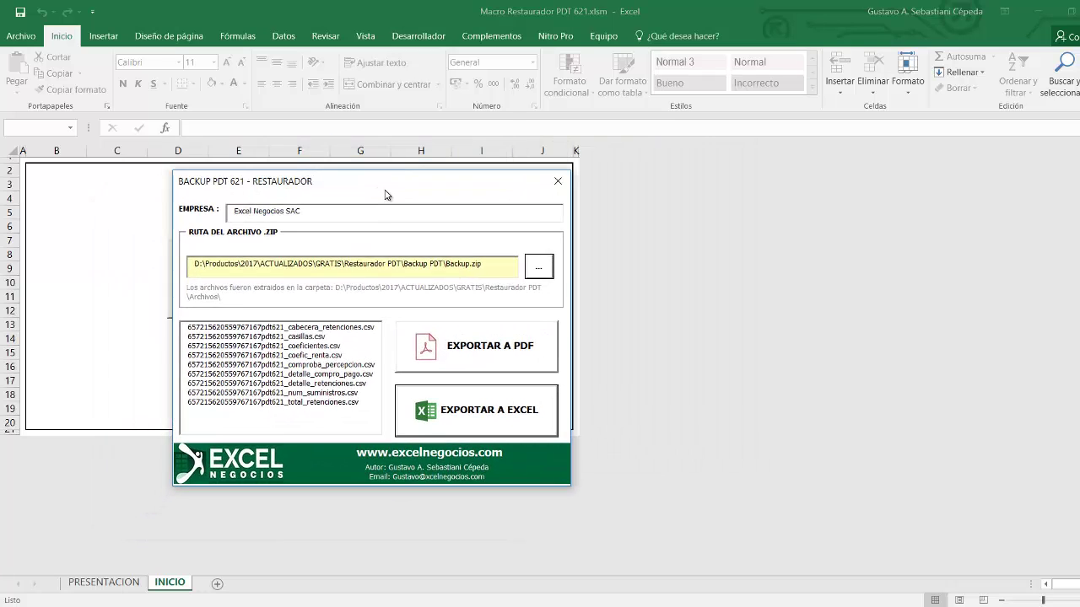